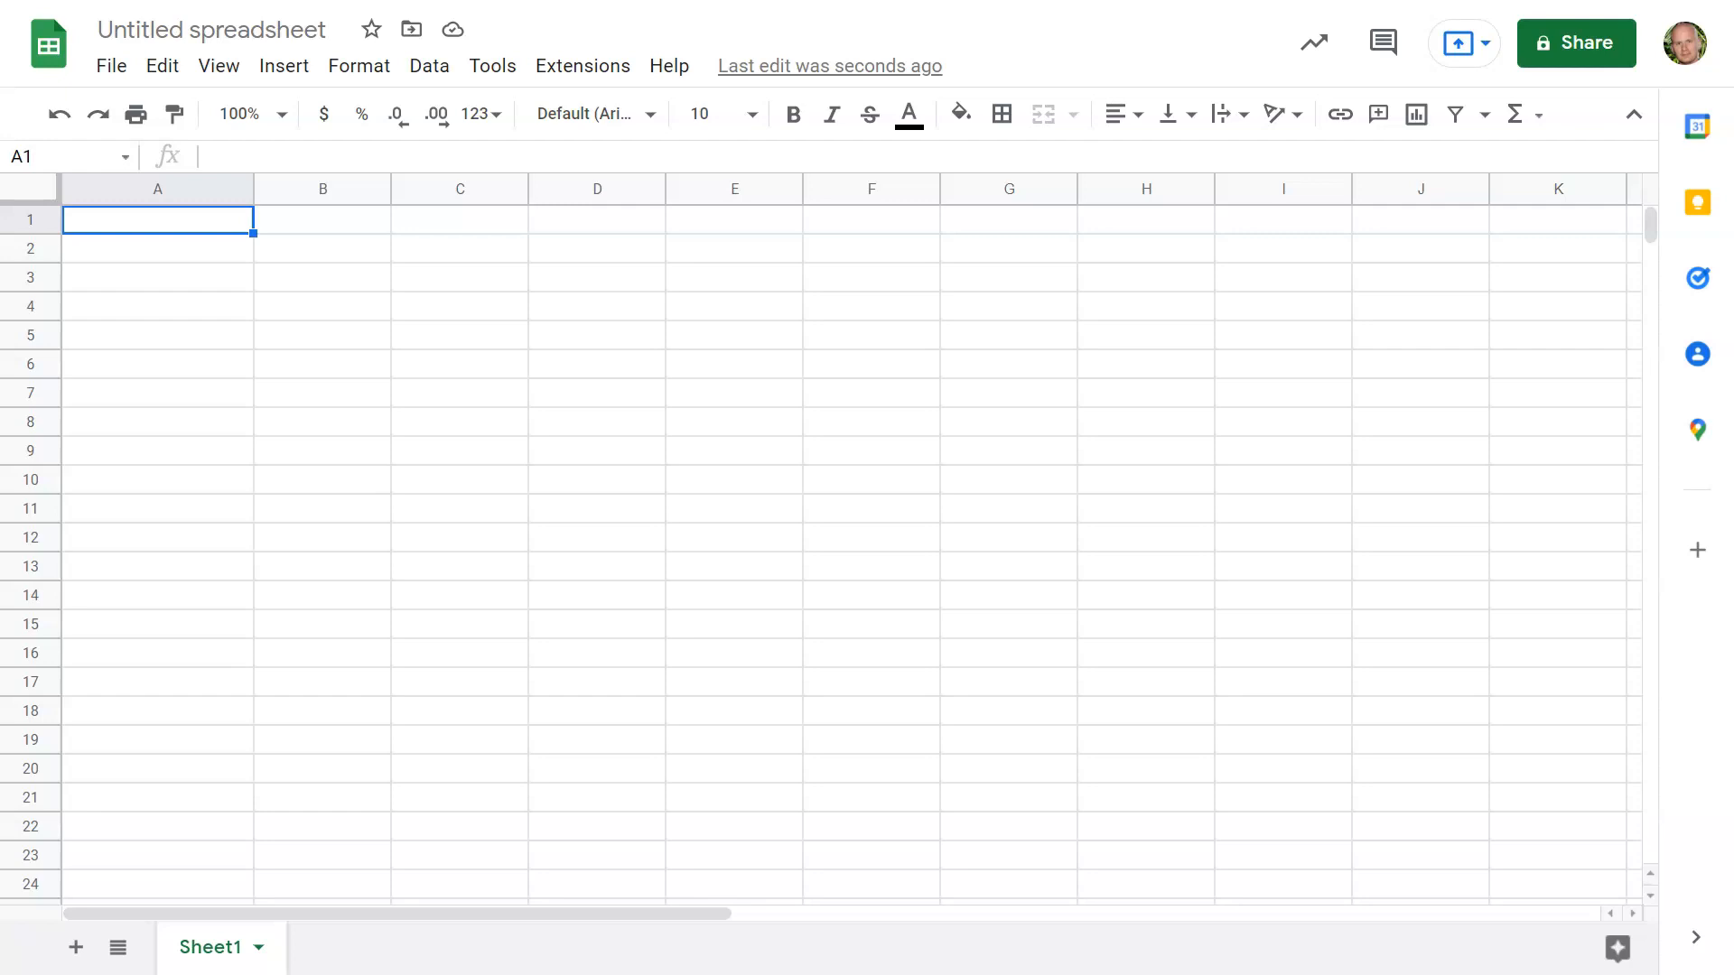
Enter the column headers "Volume base added (mL)" in A1 and "pH" in B1
{"action": "left_click_drag", "start_coordinate": [179, 226], "coordinate": [107, 844]}
{"action": "left_click", "coordinate": [118, 218]}
{"action": "type", "text": "Volume base"}
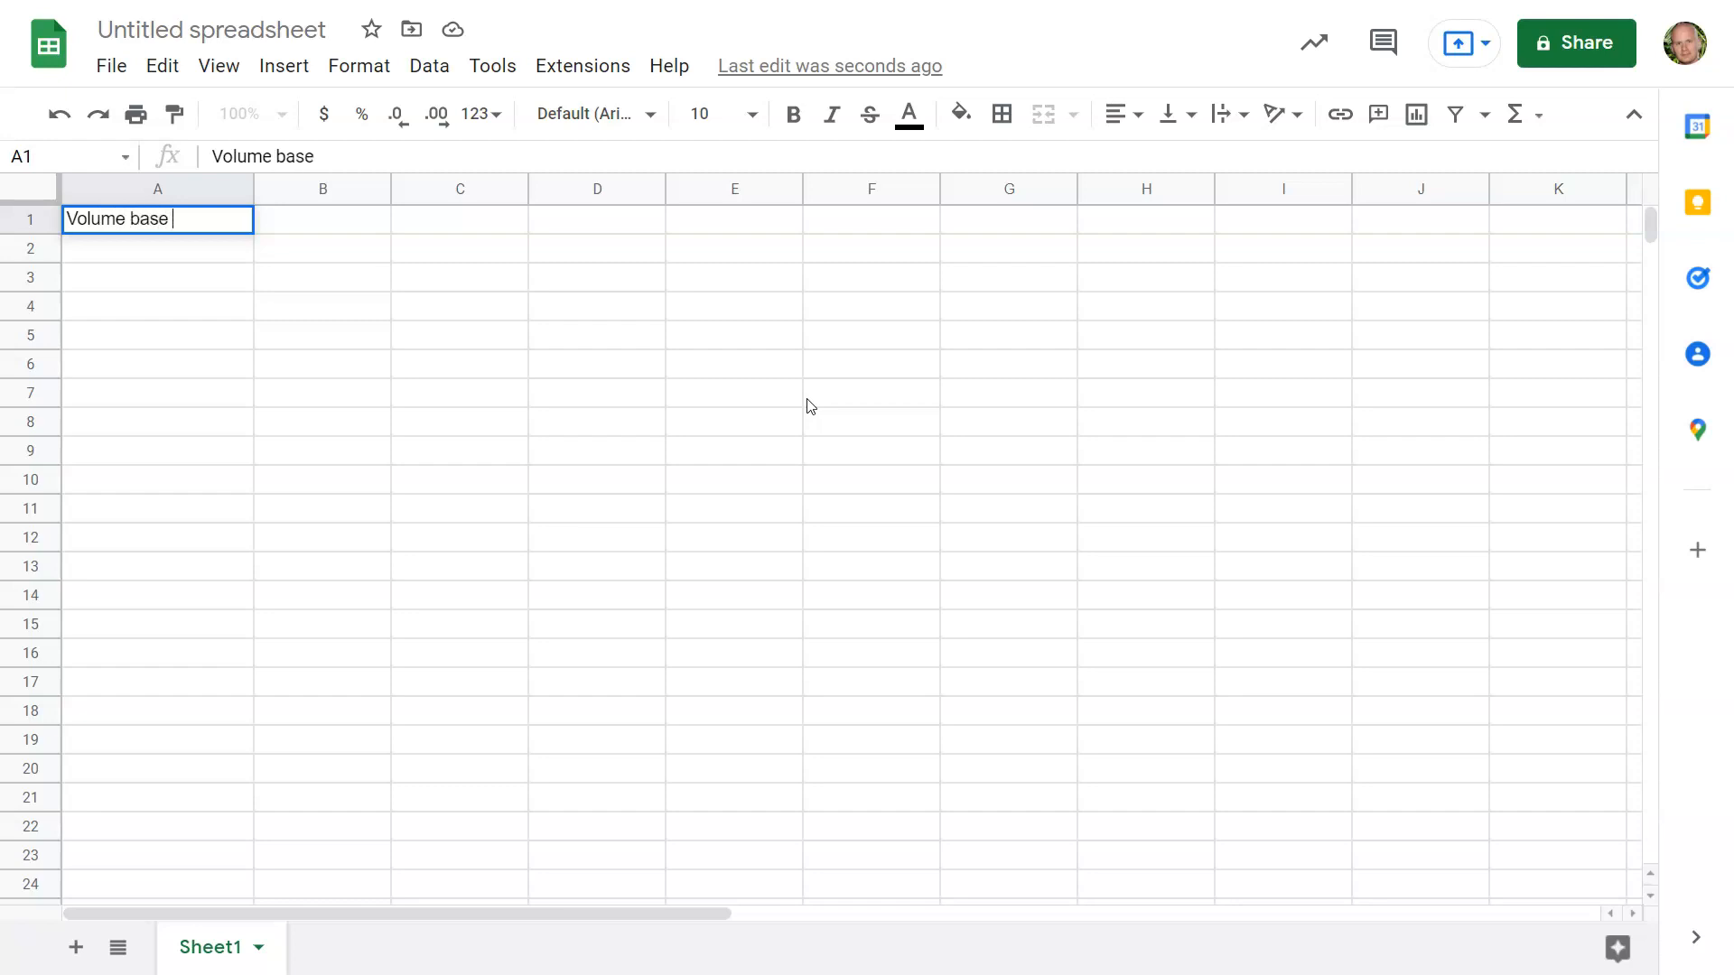
{"action": "type", "text": " added (mL"}
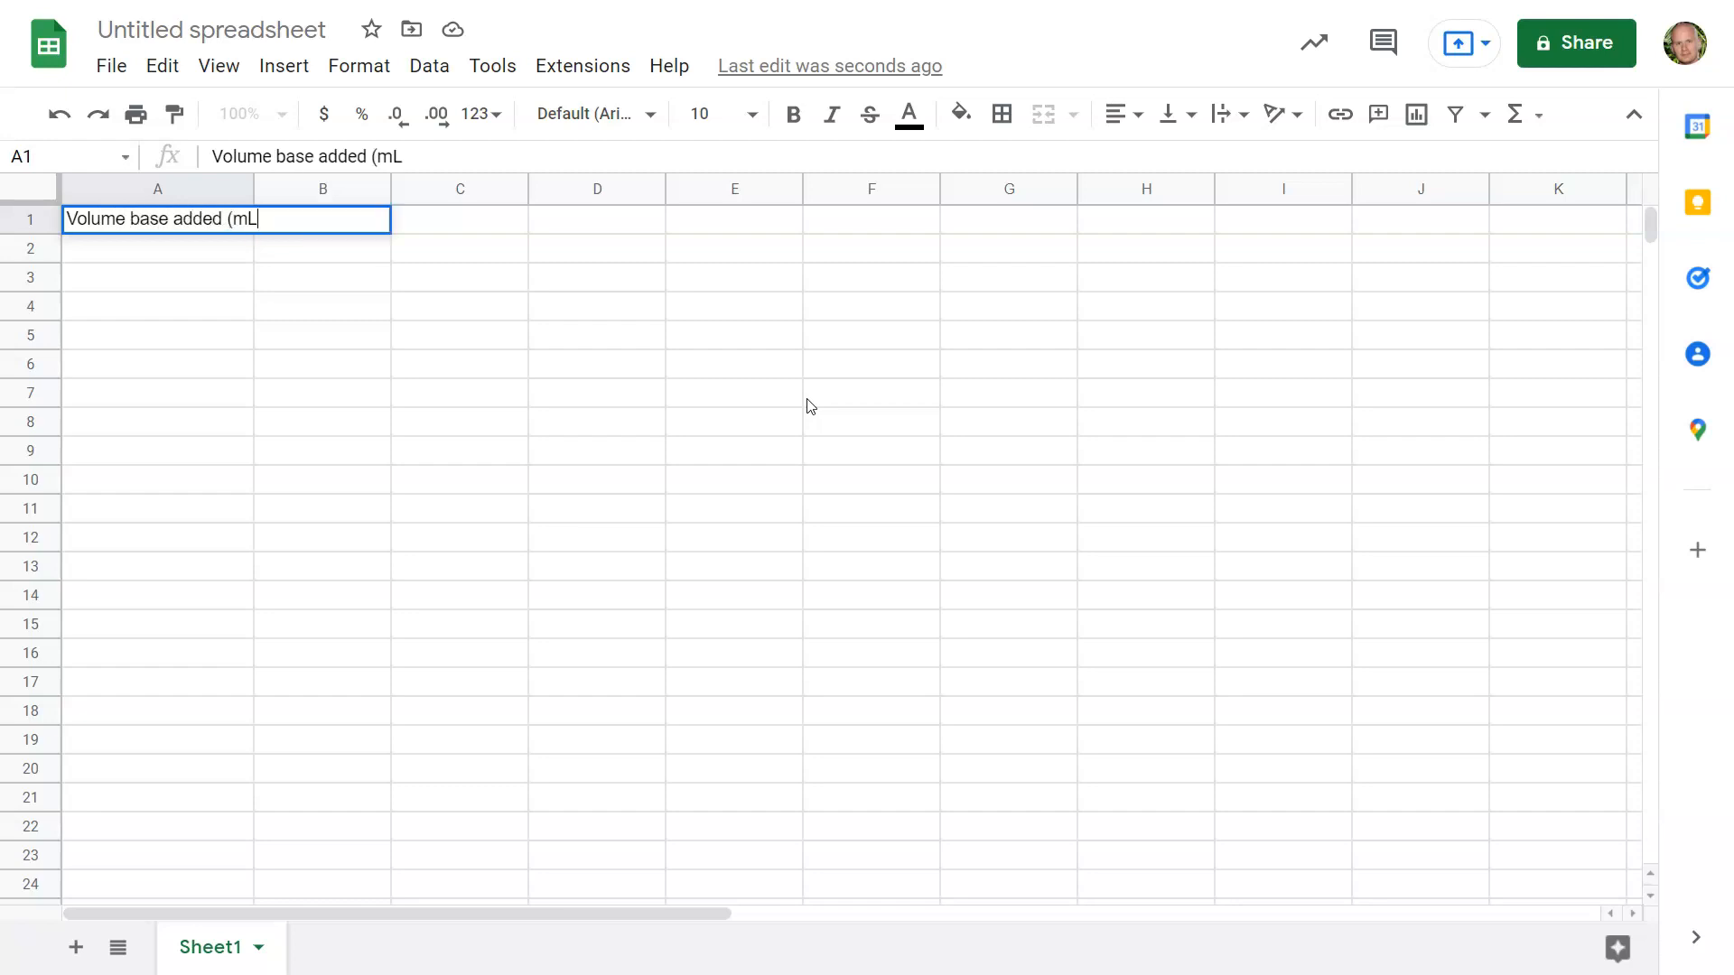
{"action": "type", "text": ")"}
{"action": "key", "text": "Tab"}
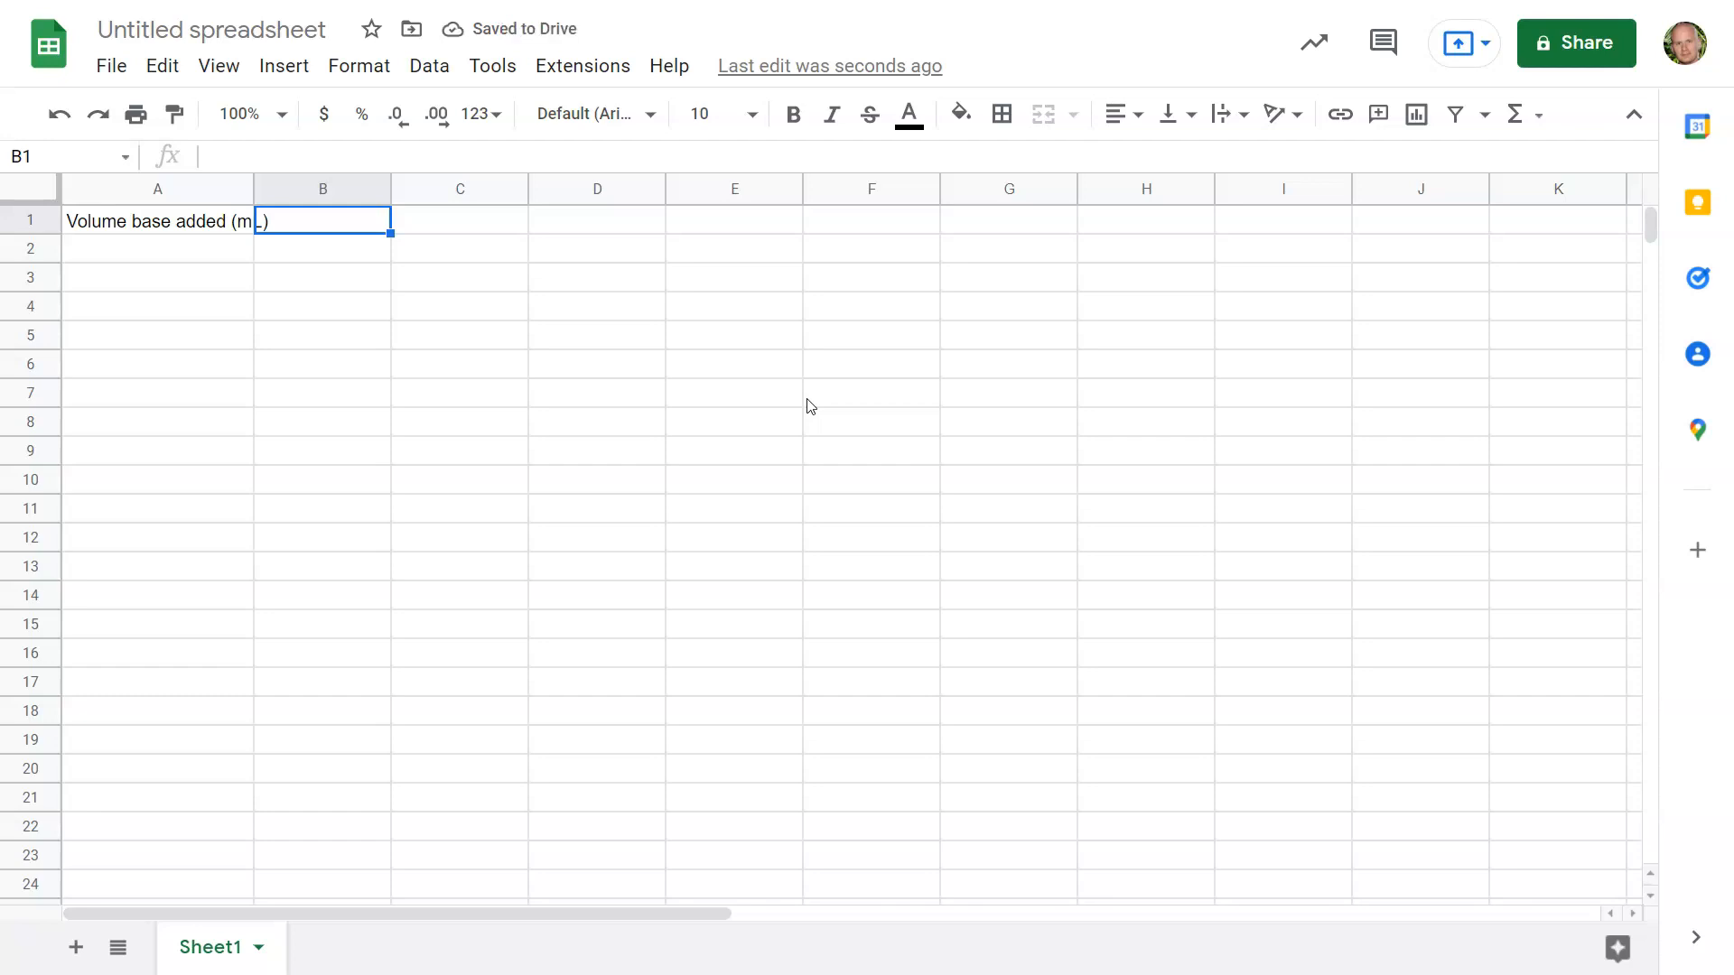
{"action": "type", "text": "pH"}
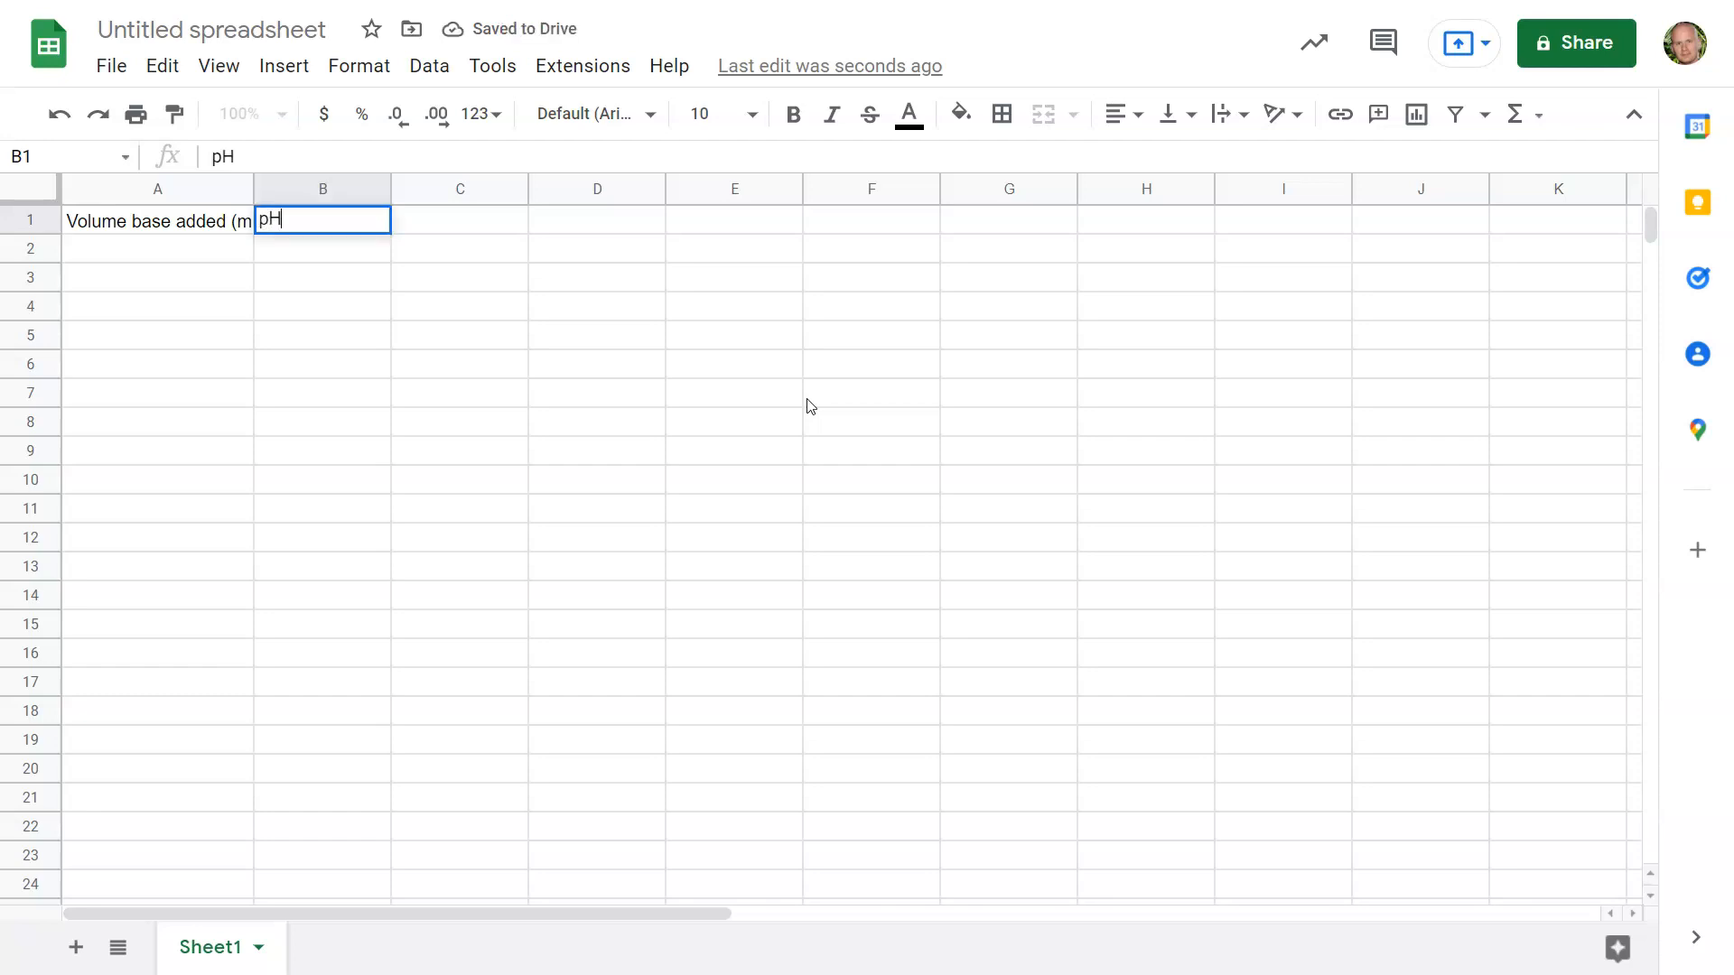
{"action": "key", "text": "Return"}
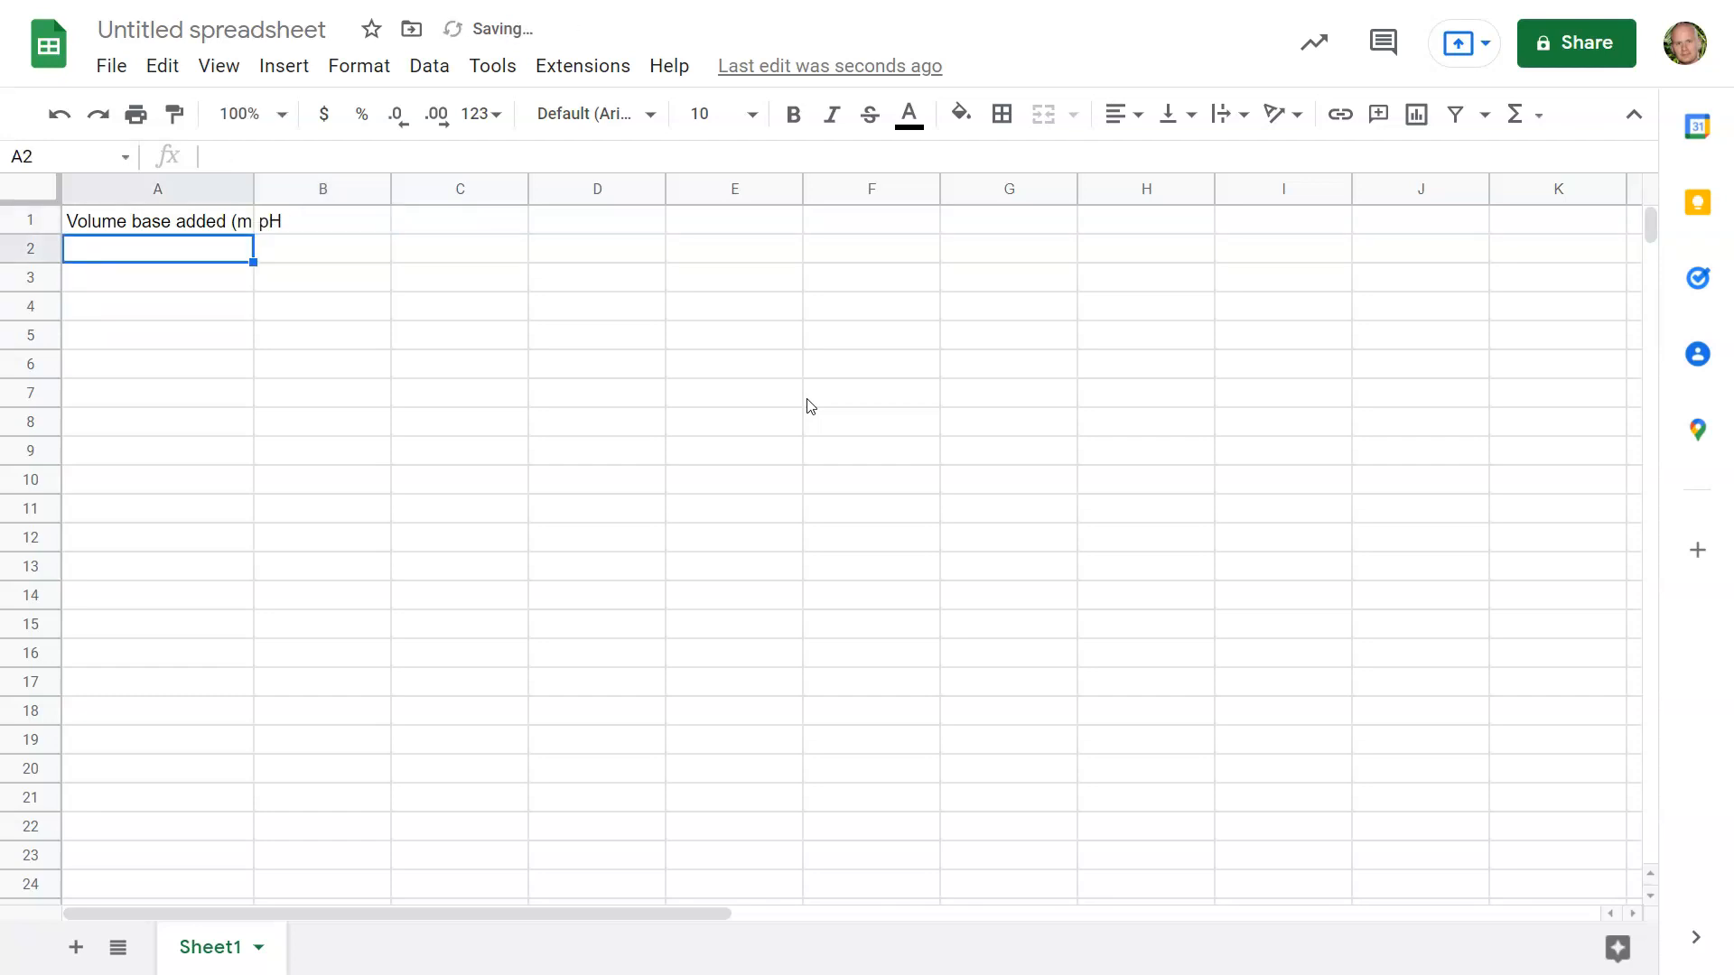
Fit column A's width to its header and fill A2:A20 with the volumes 0 to 18 in increments of 1
{"action": "double_click", "coordinate": [254, 192]}
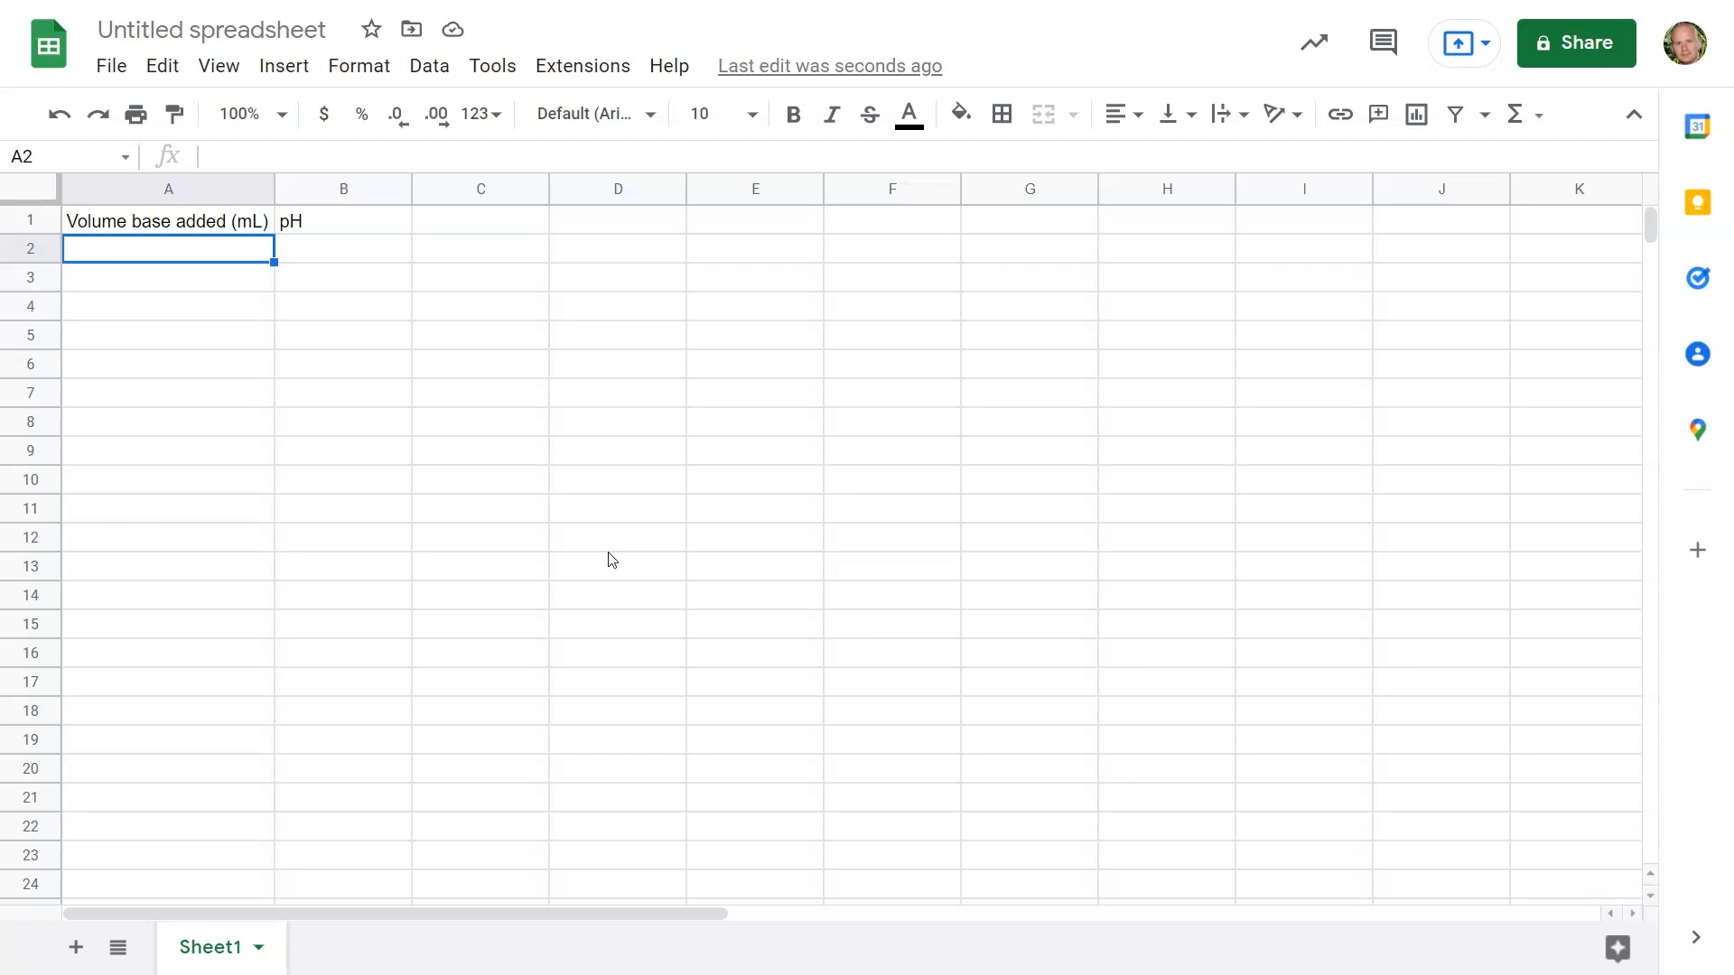
{"action": "type", "text": "0 1 2 3 4 5 6 7 8 9 10 11 12 13 14 15 16 17 18"}
Fill B2:B20 with 0.58, 0.58, 0.6, 0.63, 0.66, 0.69, 0.74, 0.78, 0.85, 0.93, 1.06, 1.17, 1.37, 1.71, 2.99, 17.57, 18.21, 18.46, 18.86
{"action": "left_click", "coordinate": [392, 253]}
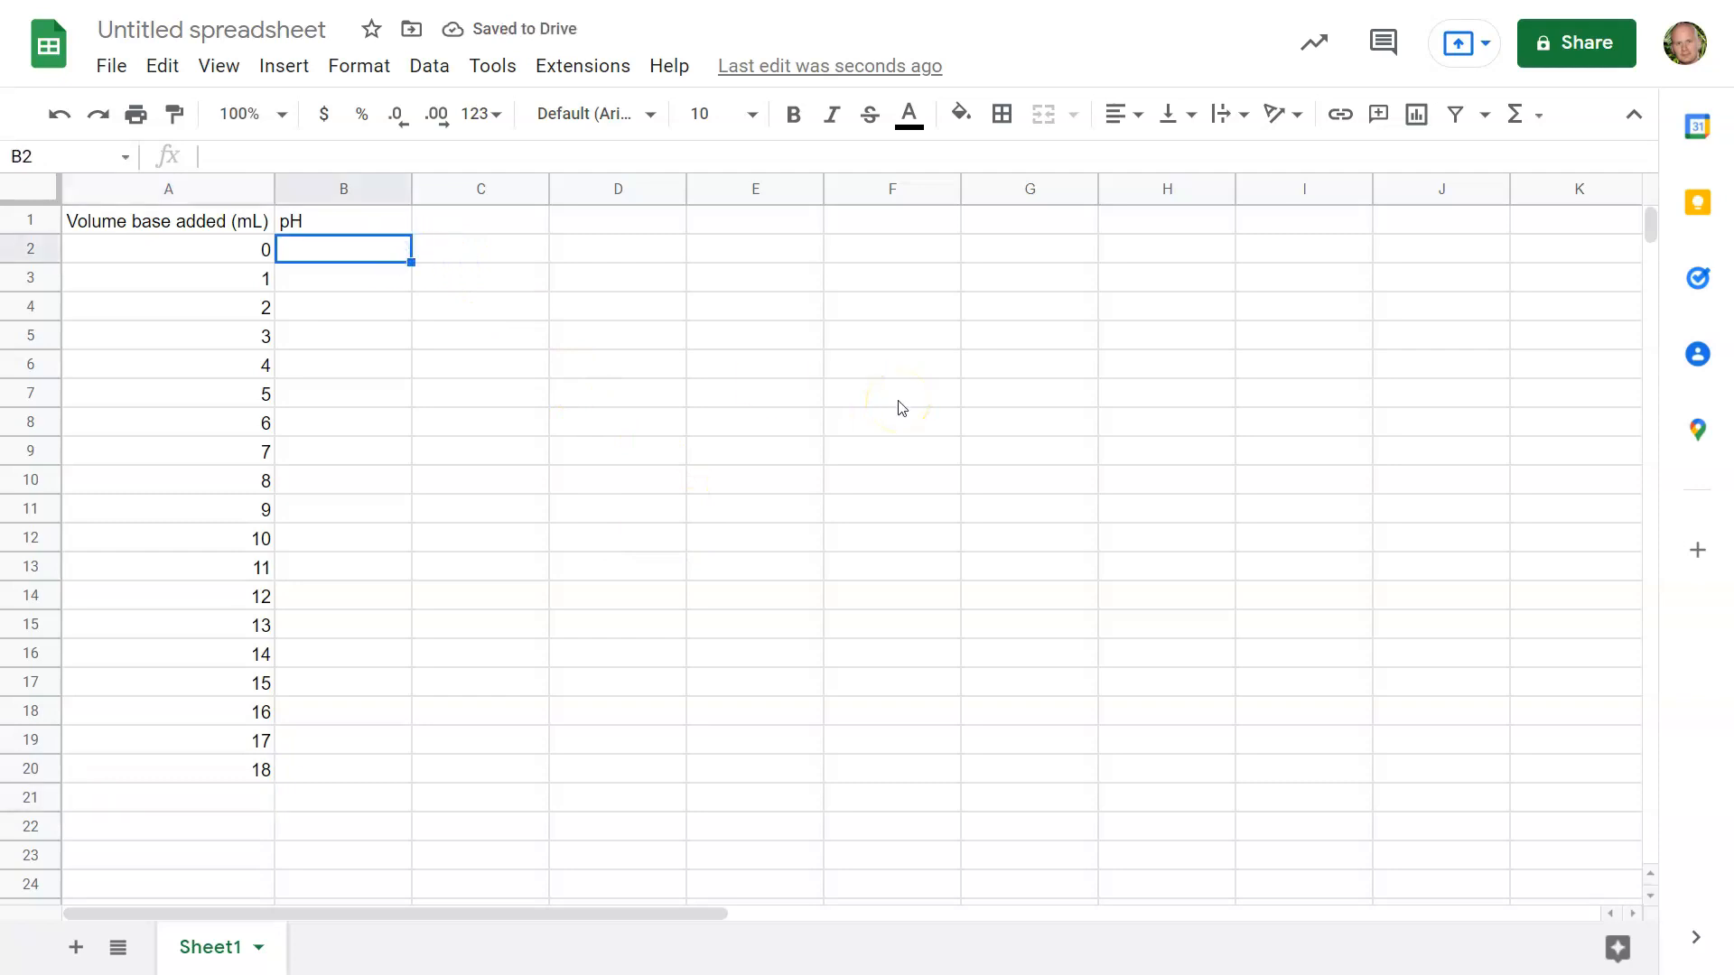
{"action": "type", "text": "0"}
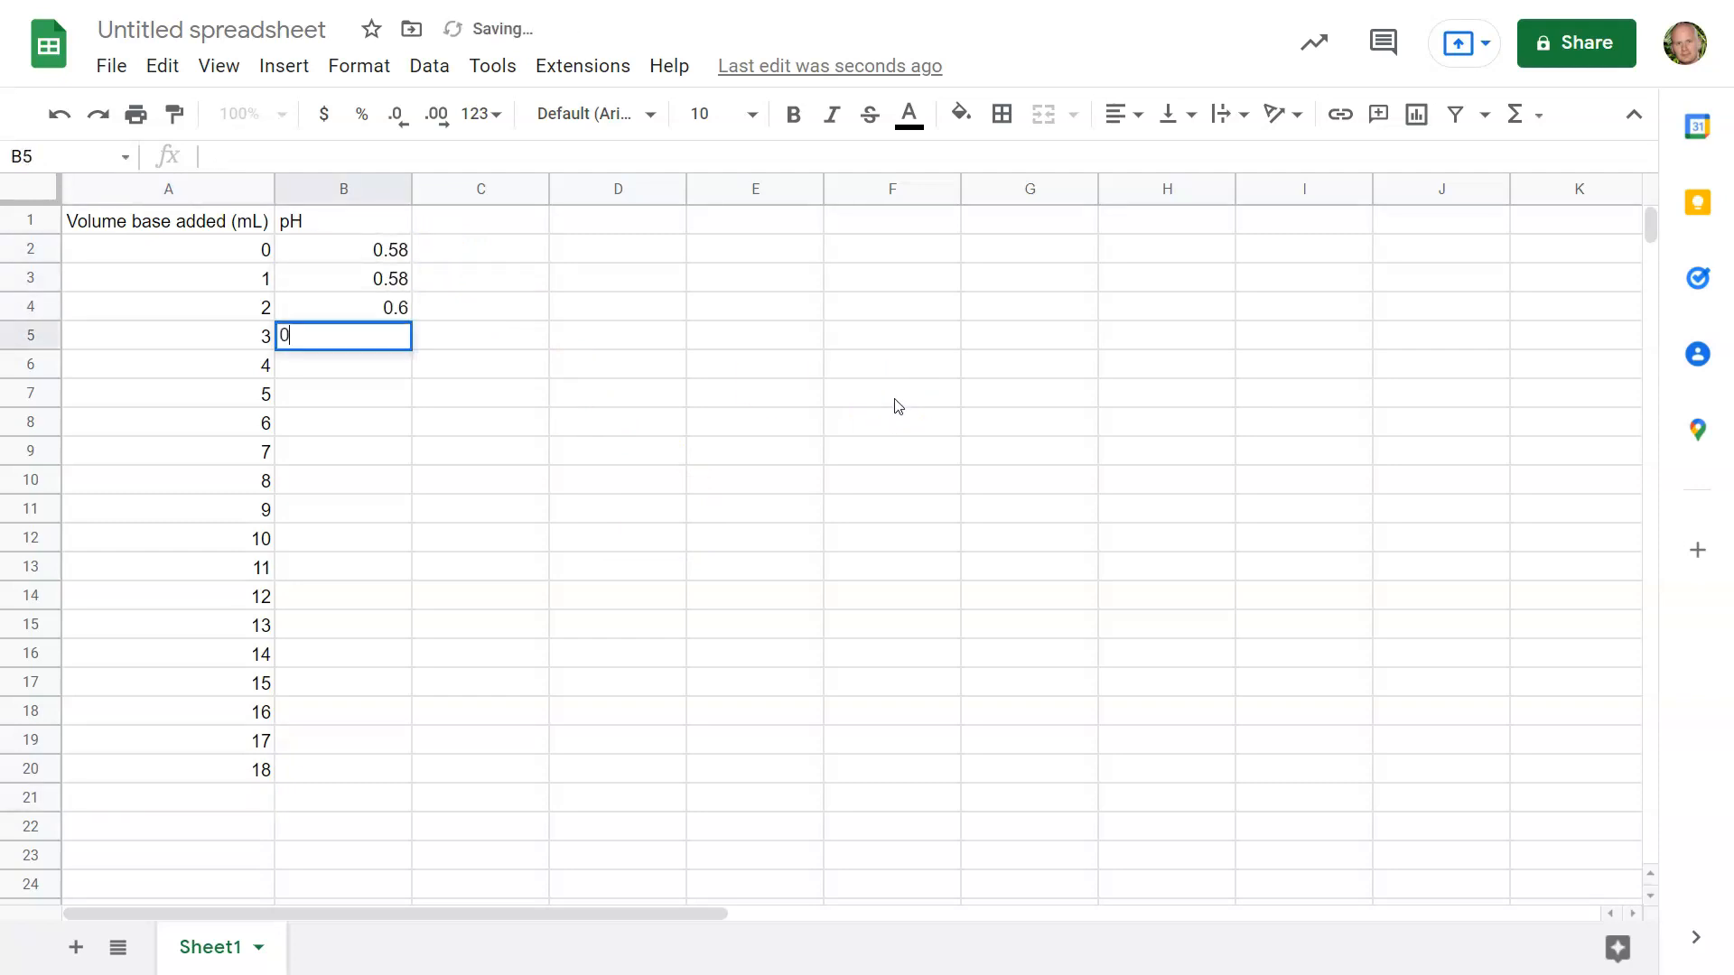
{"action": "type", "text": ".58 0.58 0.6 0.63 0.66 0.69 0.74 0.78 0.85 0.9"}
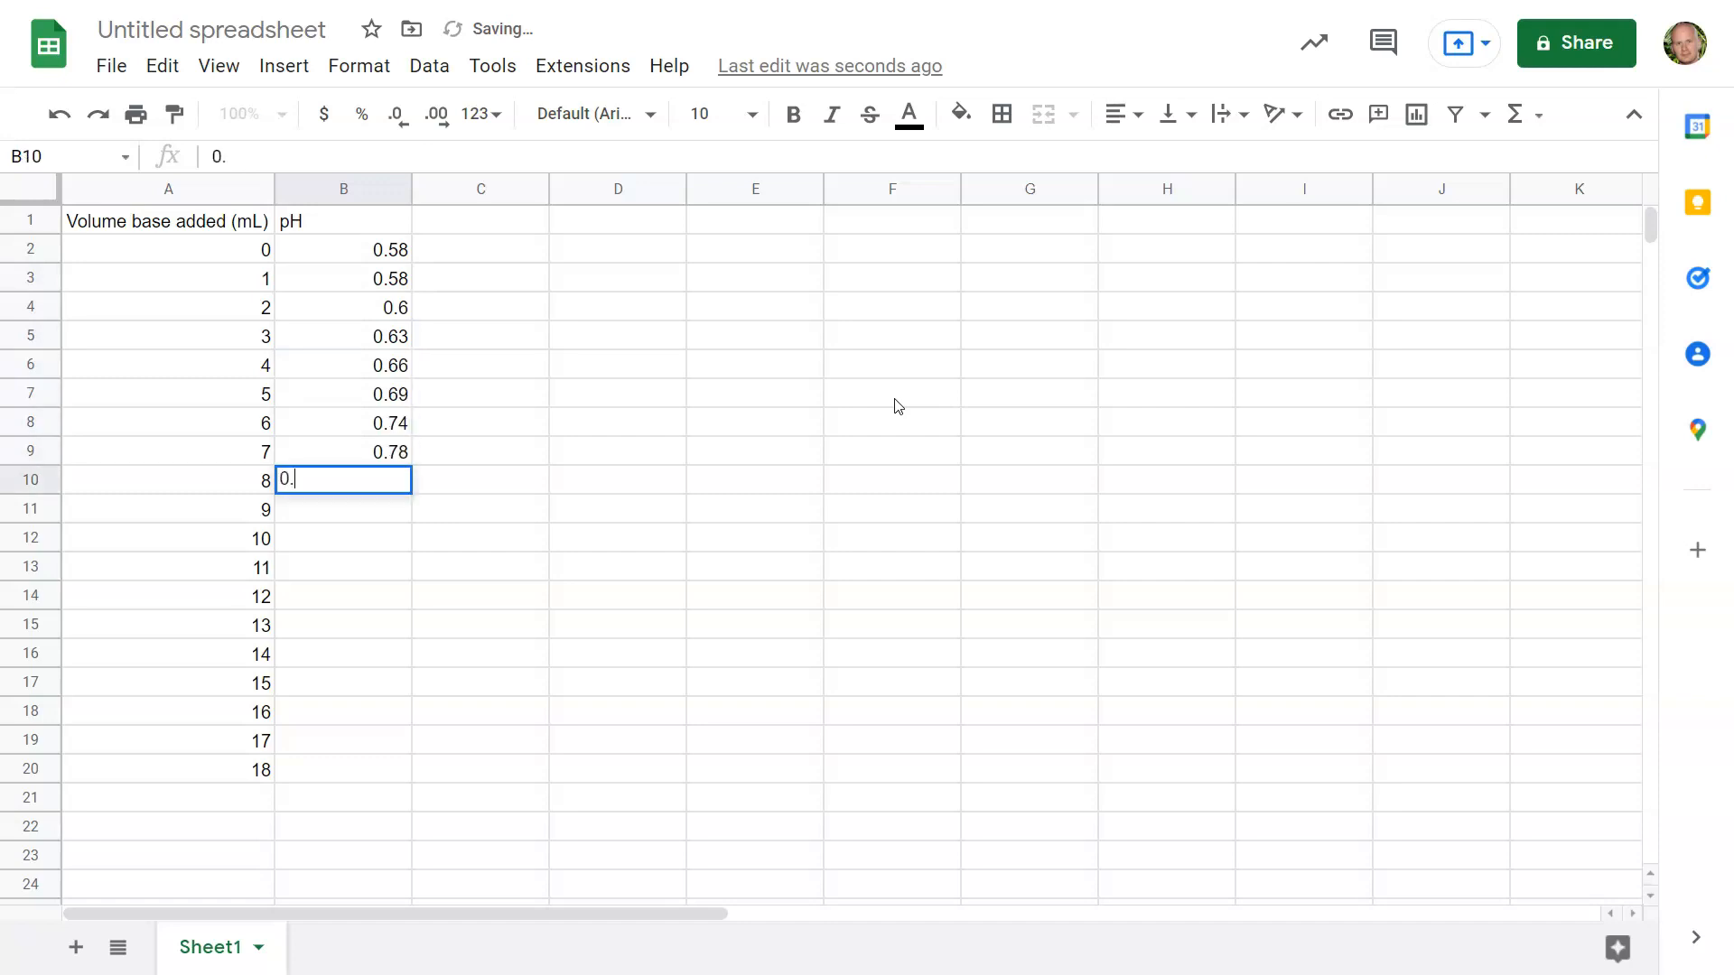
{"action": "type", "text": "3 1.06 1.17 1.37 1.71 2.99 1"}
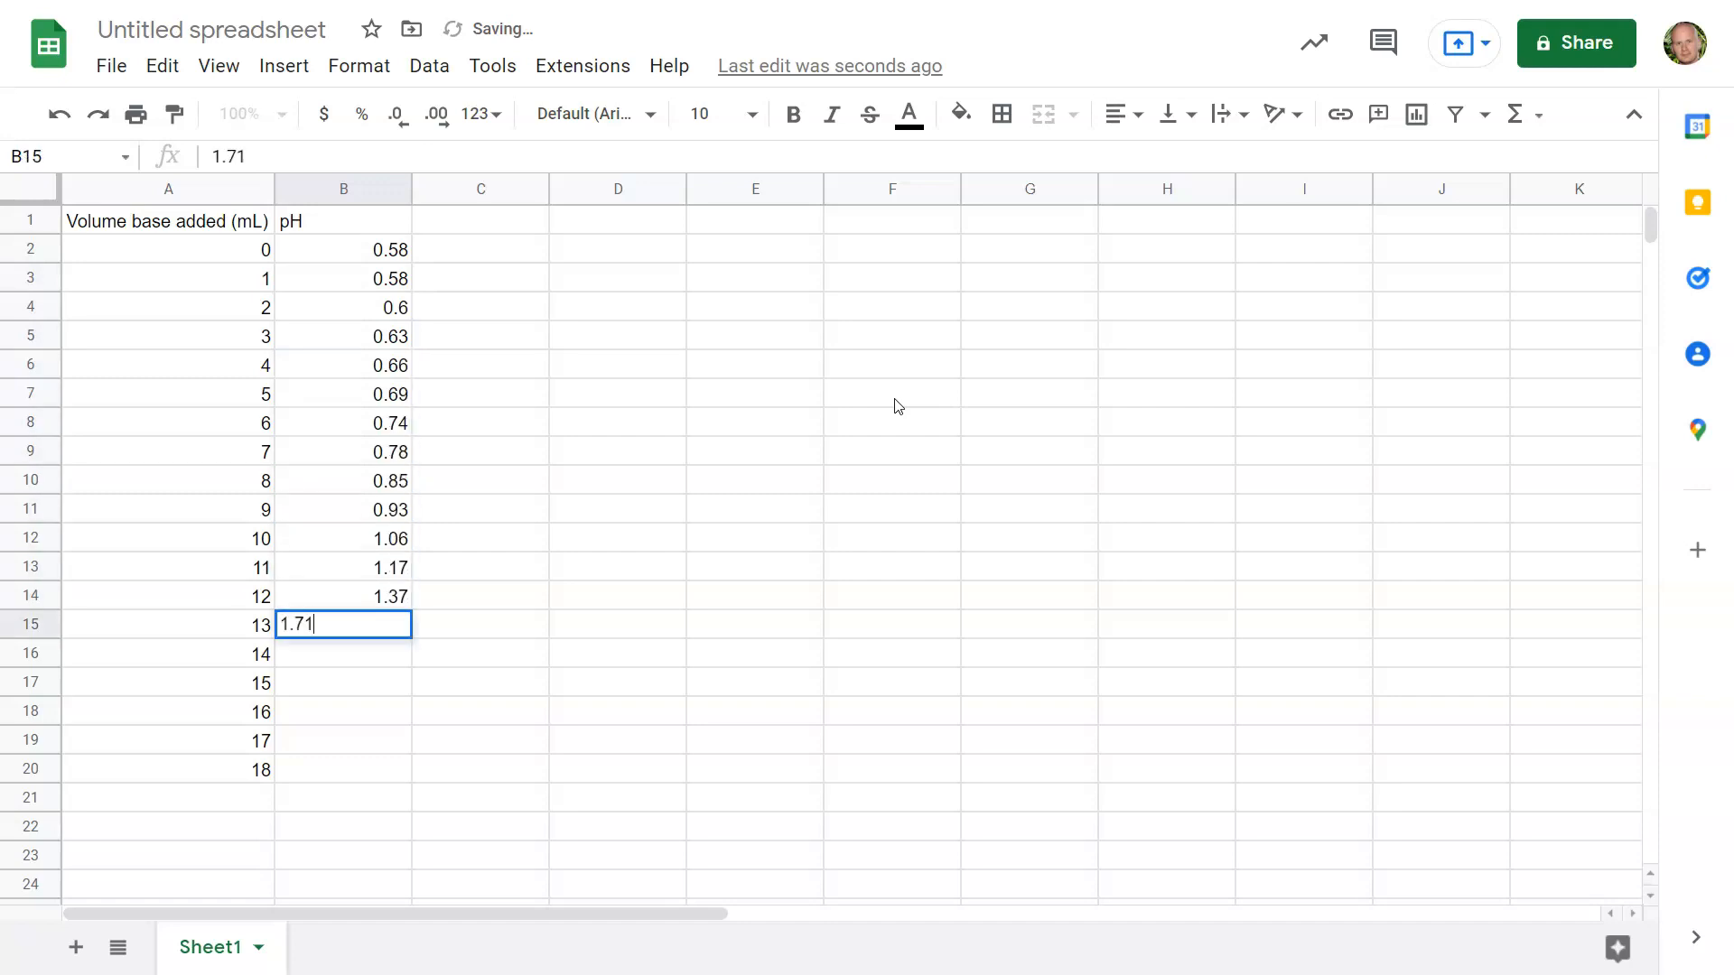
{"action": "type", "text": "7.57"}
{"action": "key", "text": "Return"}
{"action": "type", "text": "18.21"}
{"action": "key", "text": "Return"}
{"action": "type", "text": "18.46"}
{"action": "key", "text": "Return"}
{"action": "type", "text": "18.86"}
{"action": "key", "text": "Return"}
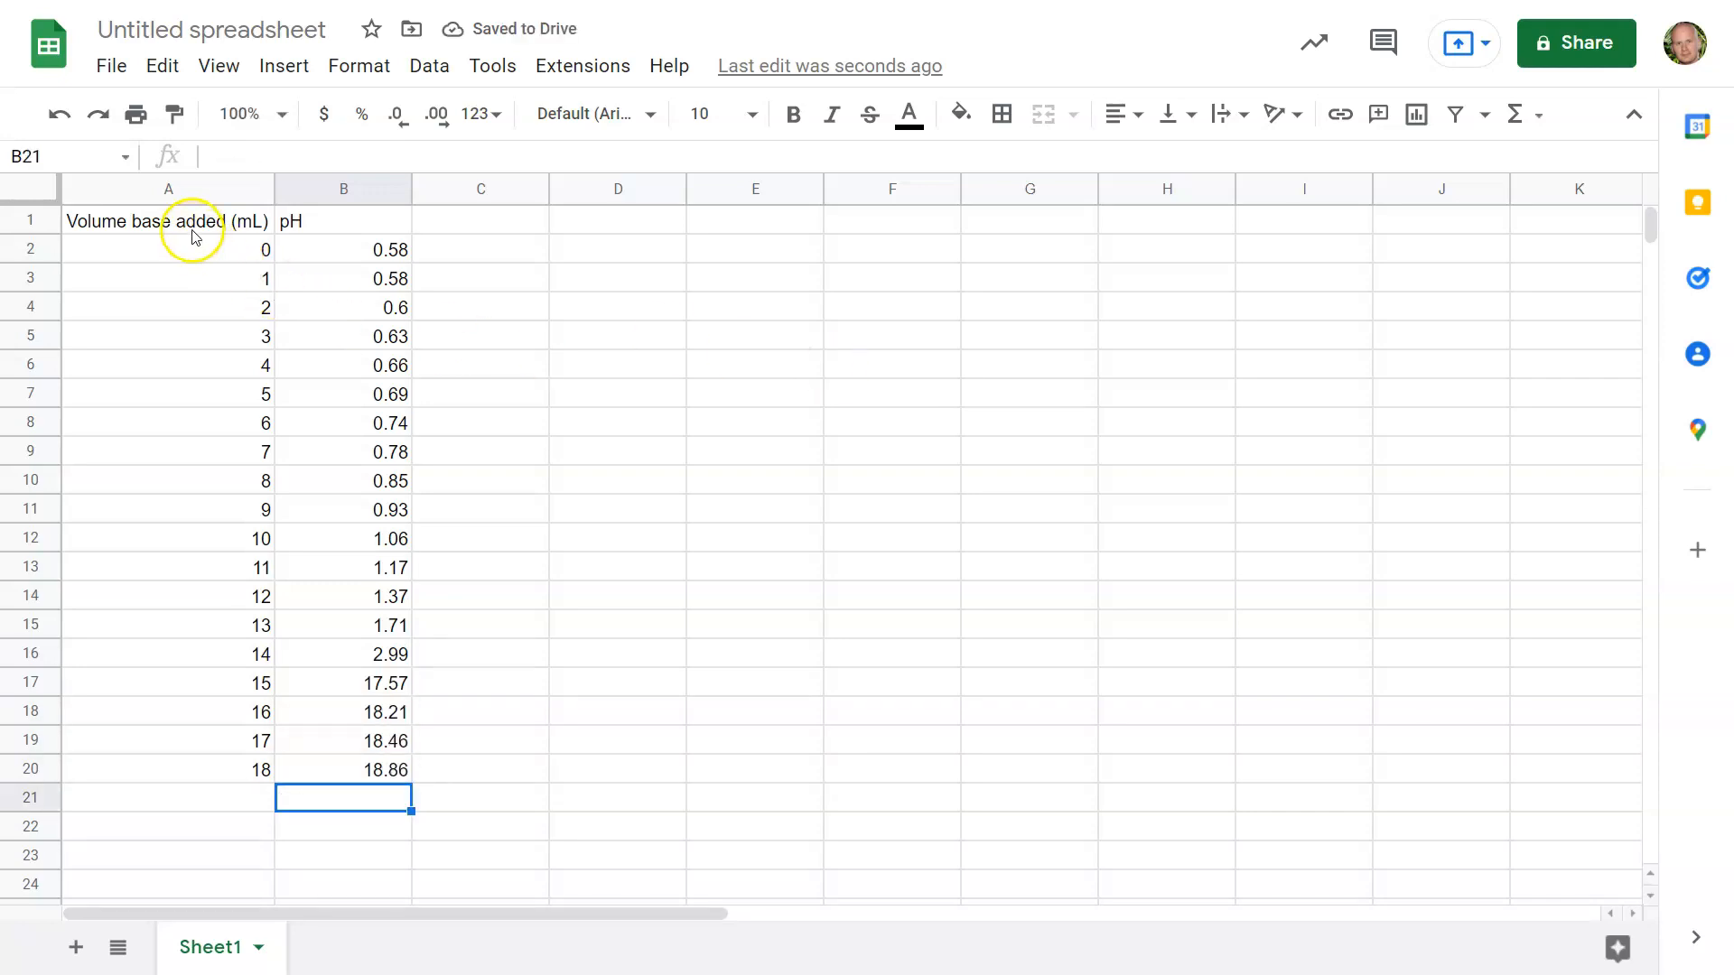
Insert a line chart from A1:B20 and move it off the volume values in column A
{"action": "mouse_move", "coordinate": [188, 224]}
{"action": "left_mouse_down"}
{"action": "mouse_move", "coordinate": [286, 321]}
{"action": "mouse_move", "coordinate": [334, 574]}
{"action": "mouse_move", "coordinate": [344, 772]}
{"action": "left_mouse_up"}
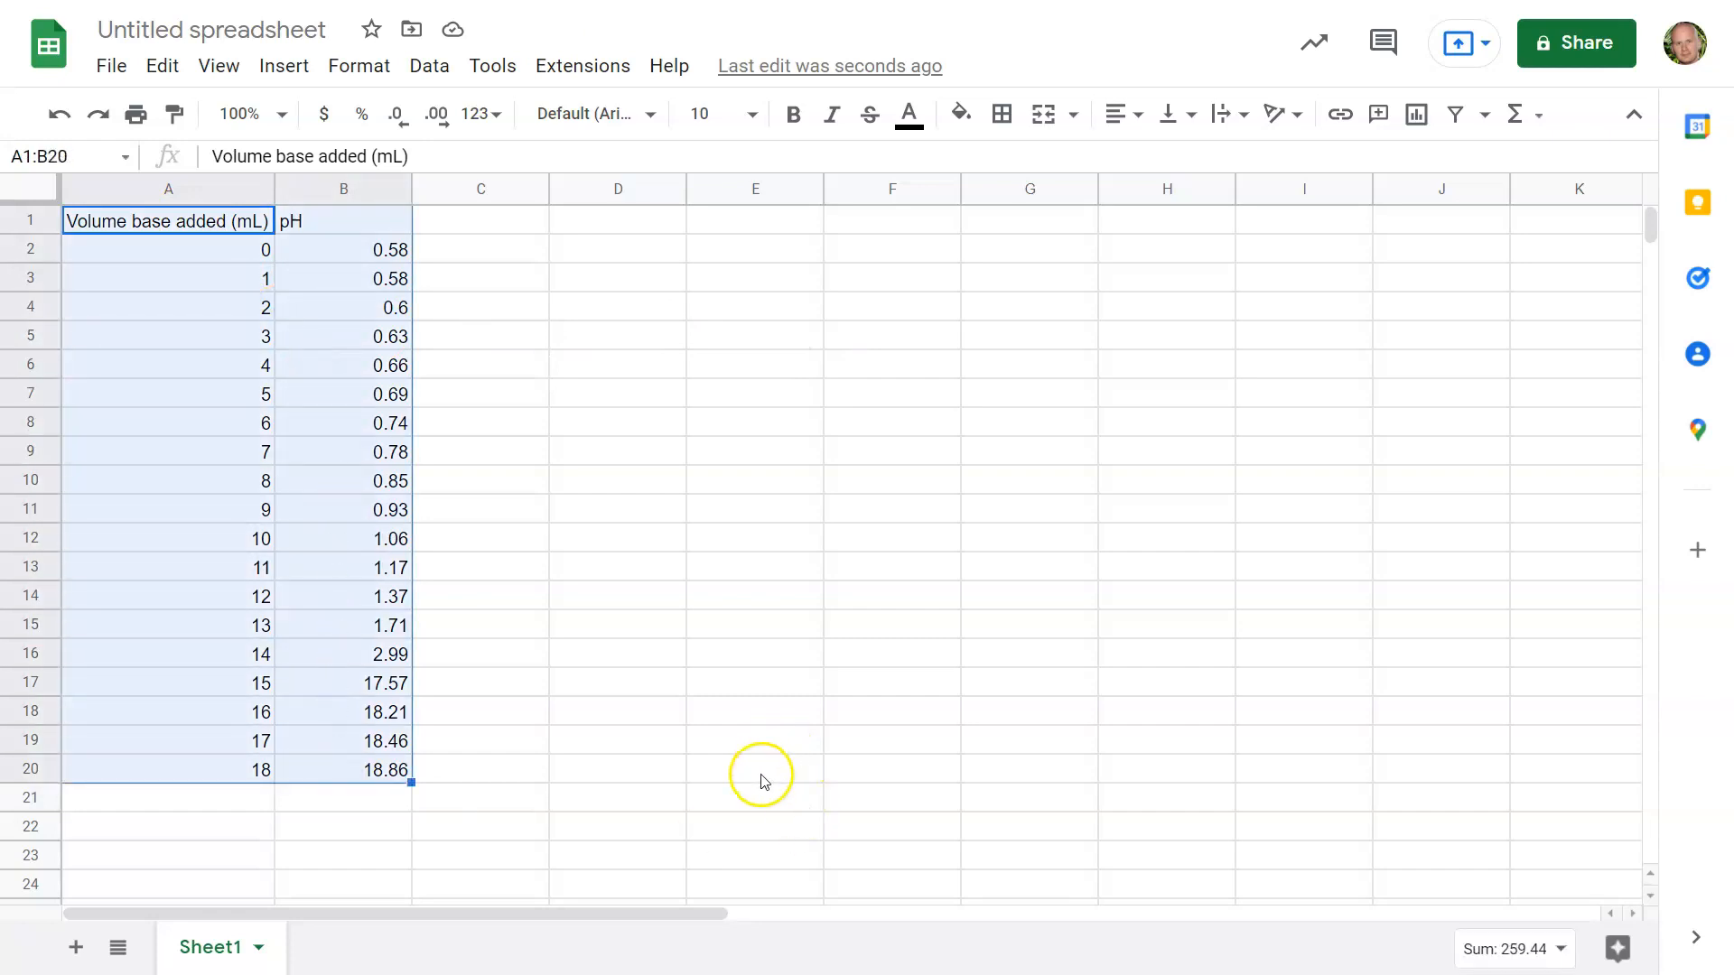
{"action": "left_click", "coordinate": [280, 73]}
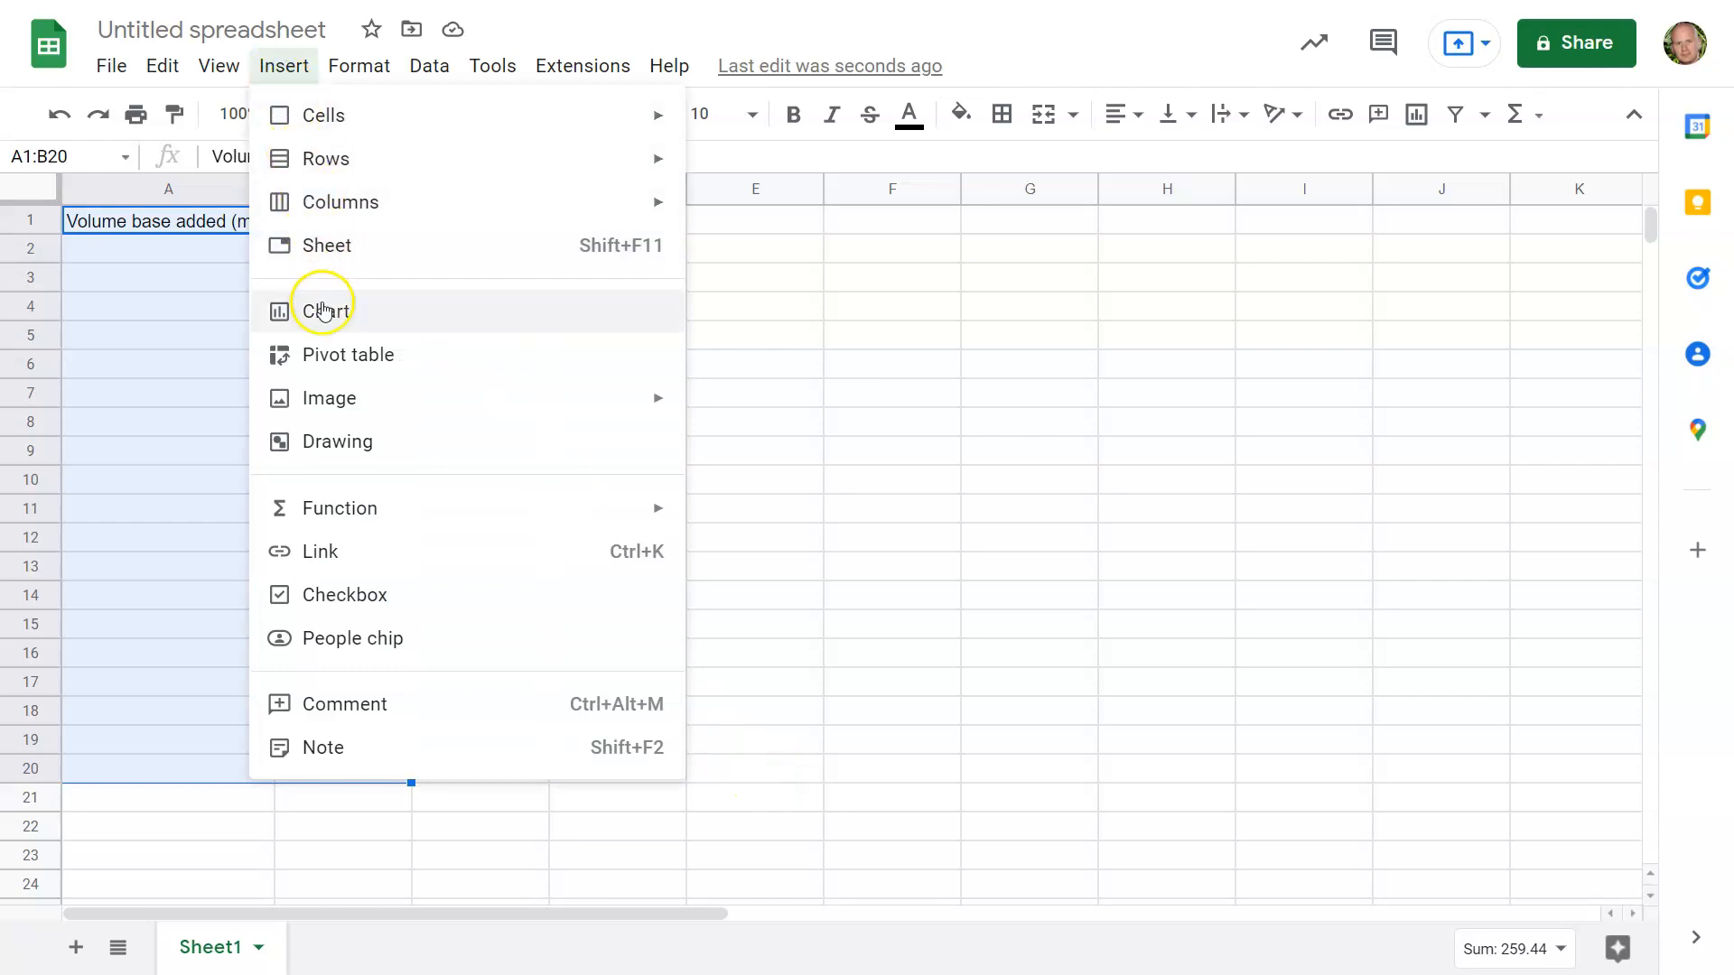
{"action": "left_click", "coordinate": [512, 325]}
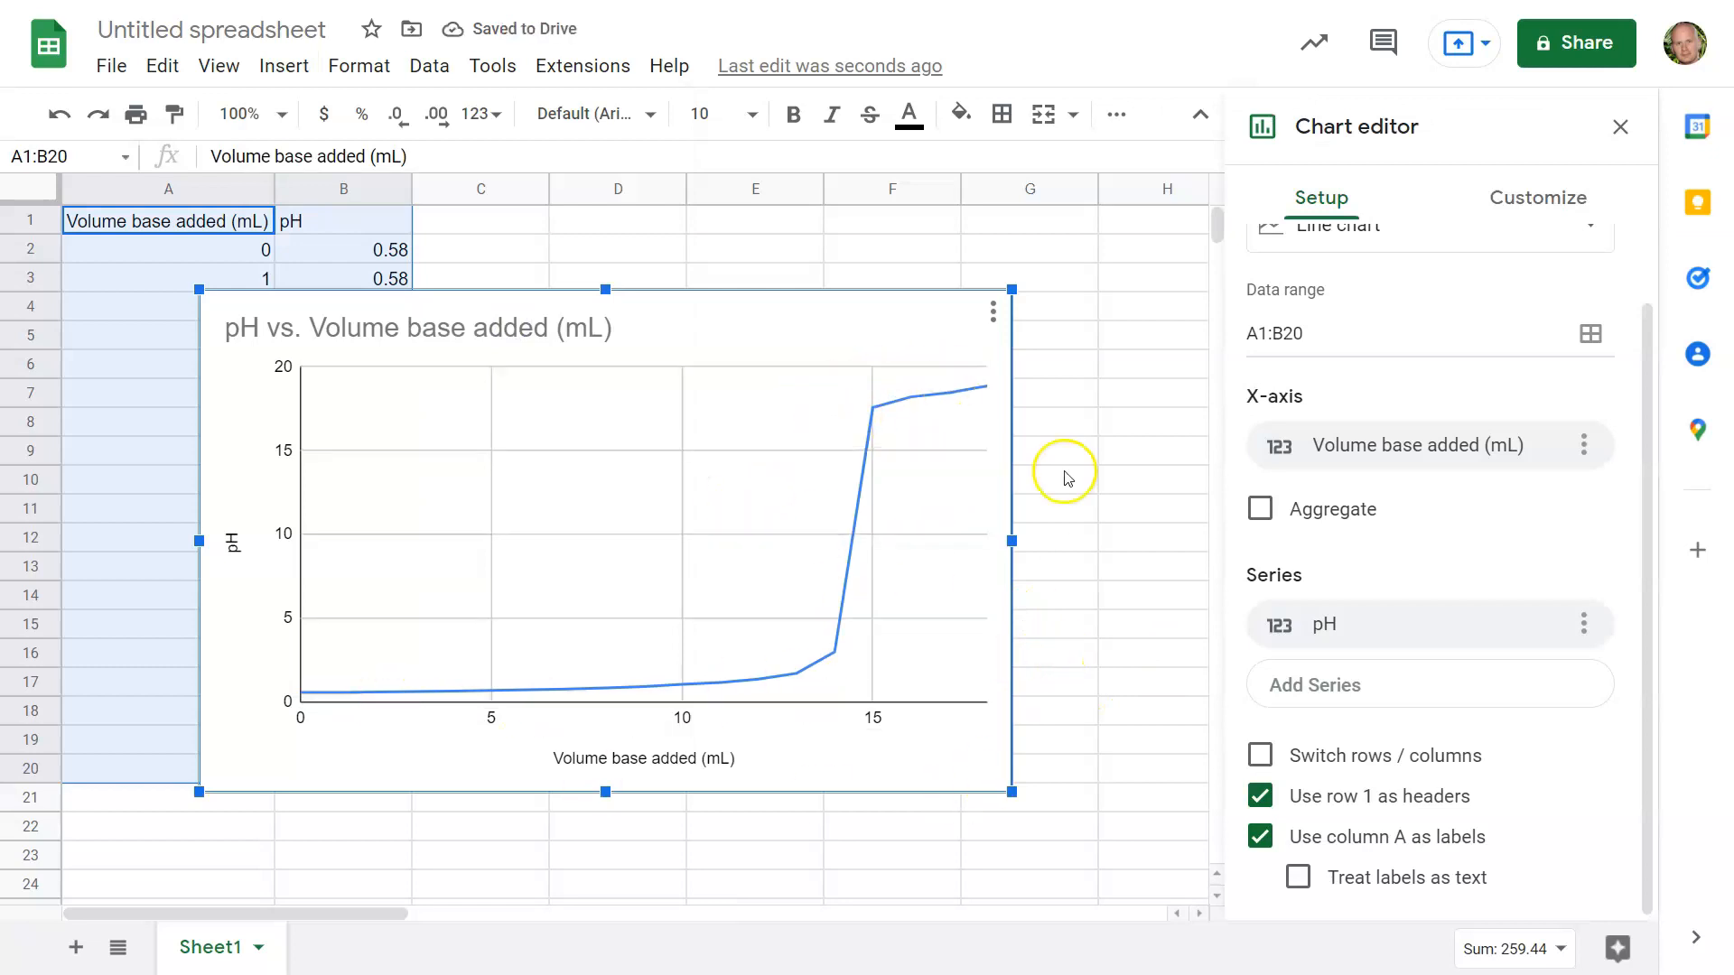
{"action": "scroll", "coordinate": [1418, 523], "scroll_direction": "up", "scroll_amount": 1}
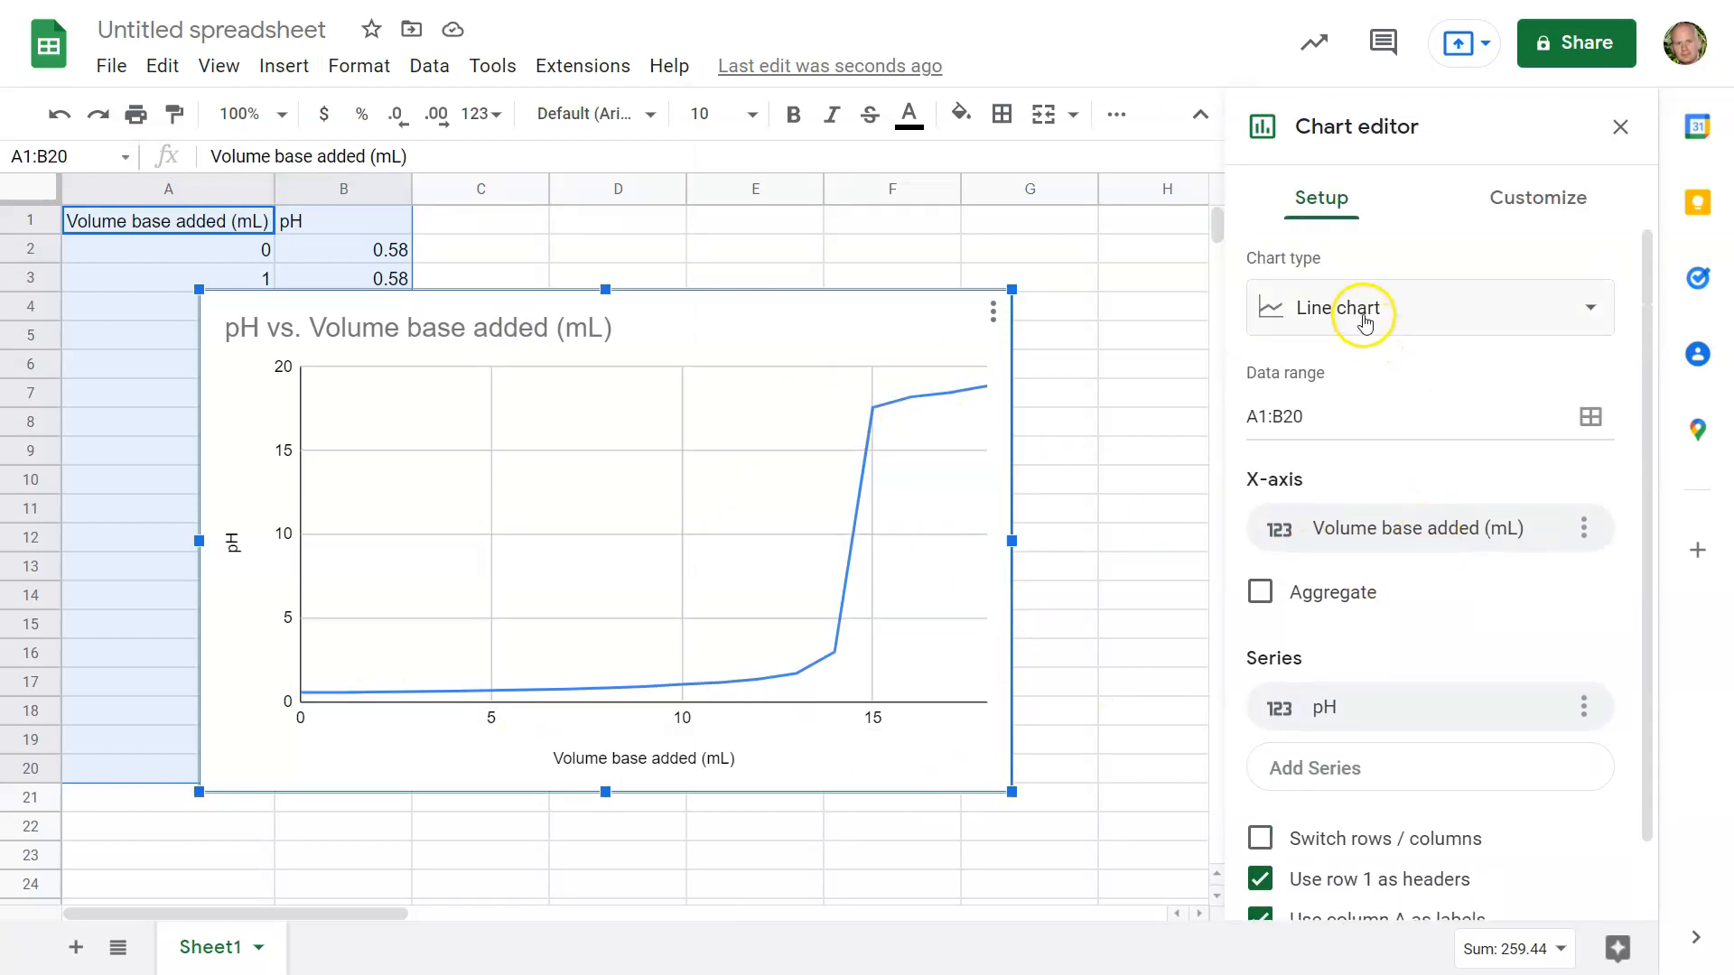
{"action": "left_click", "coordinate": [1425, 318]}
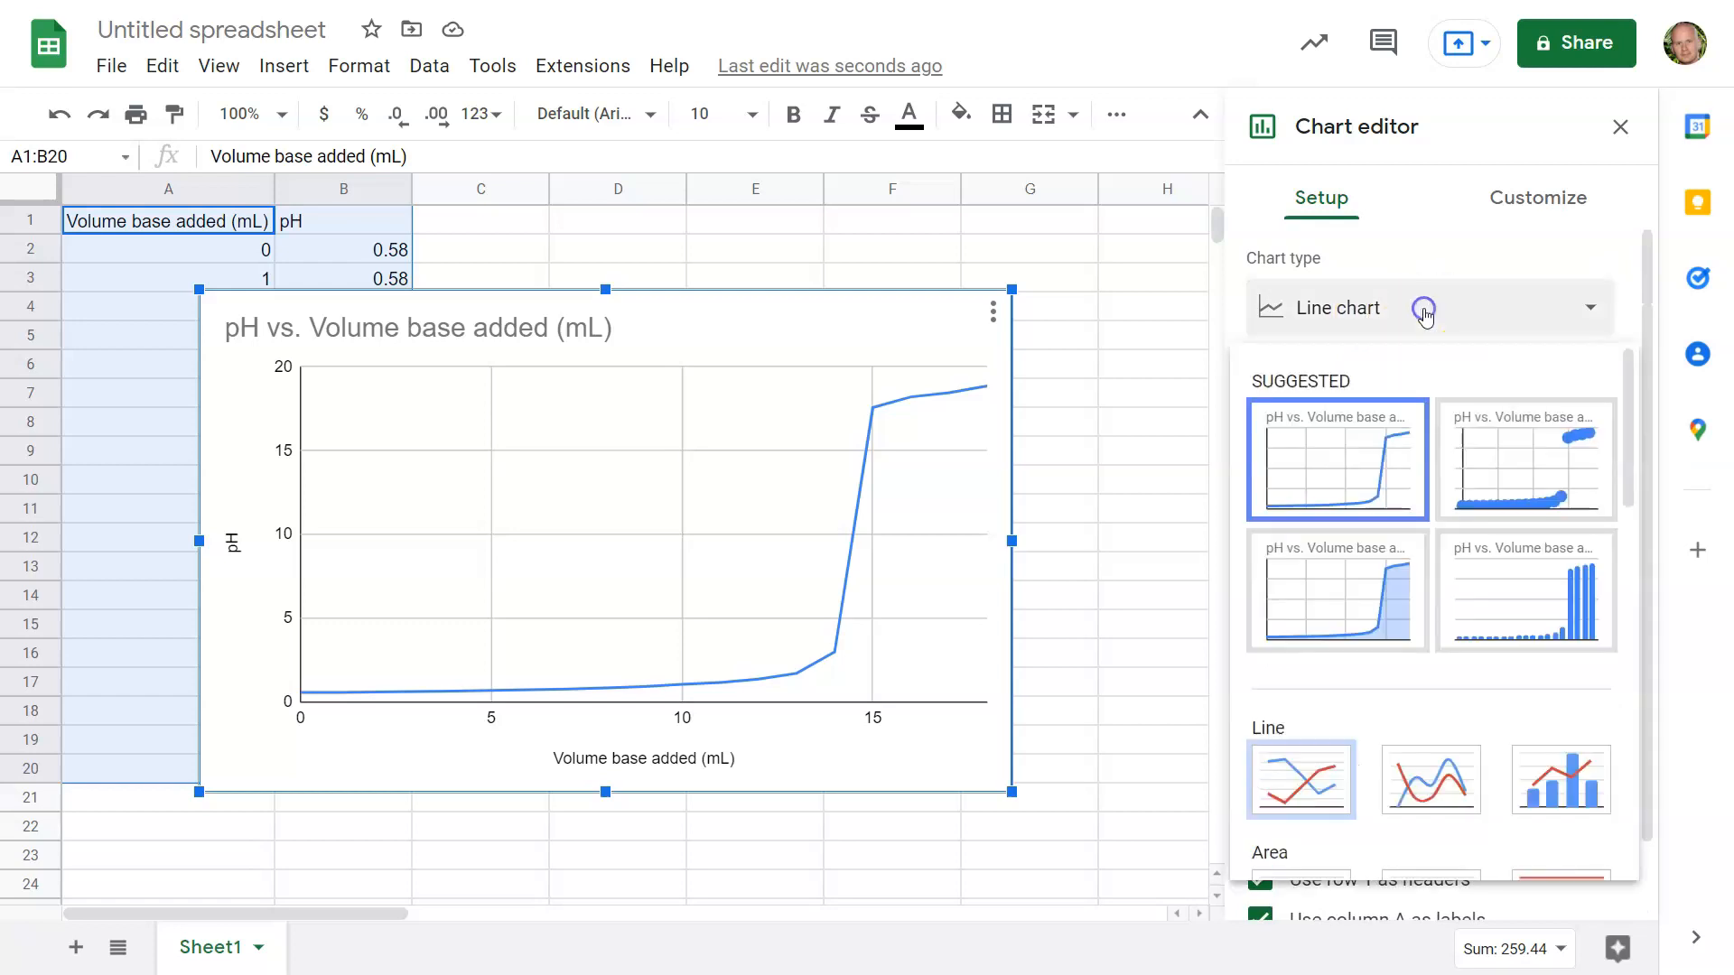
{"action": "scroll", "coordinate": [1282, 553], "scroll_direction": "down", "scroll_amount": 2}
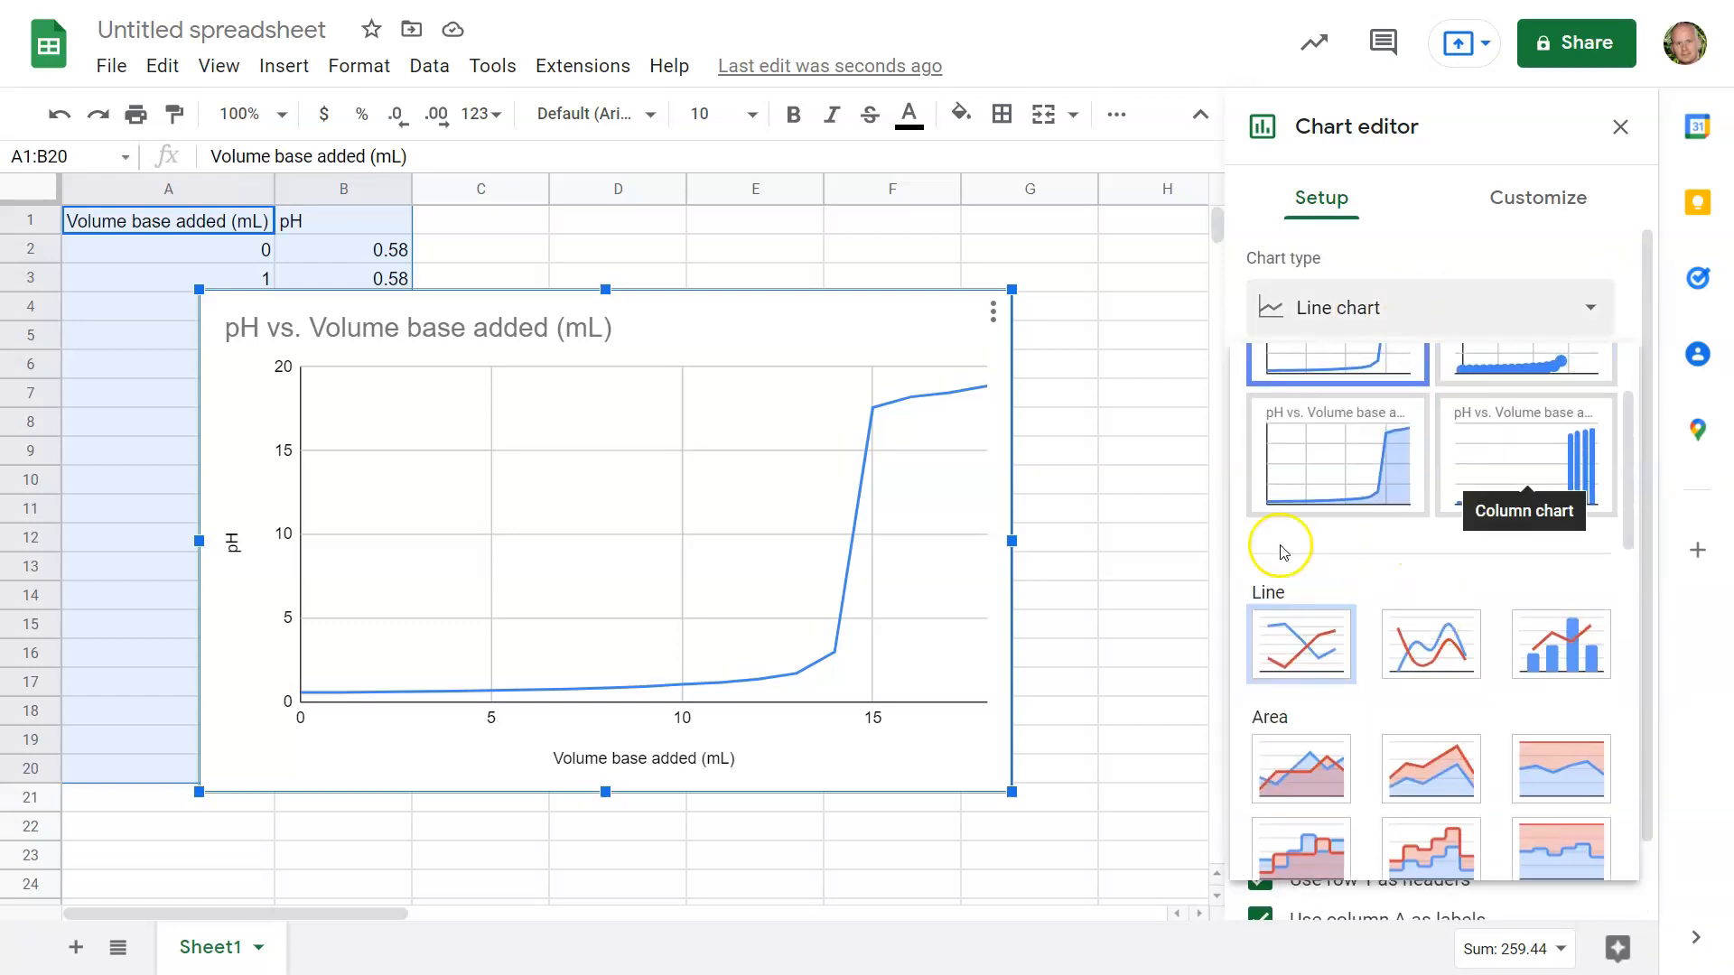
{"action": "left_click", "coordinate": [1317, 638]}
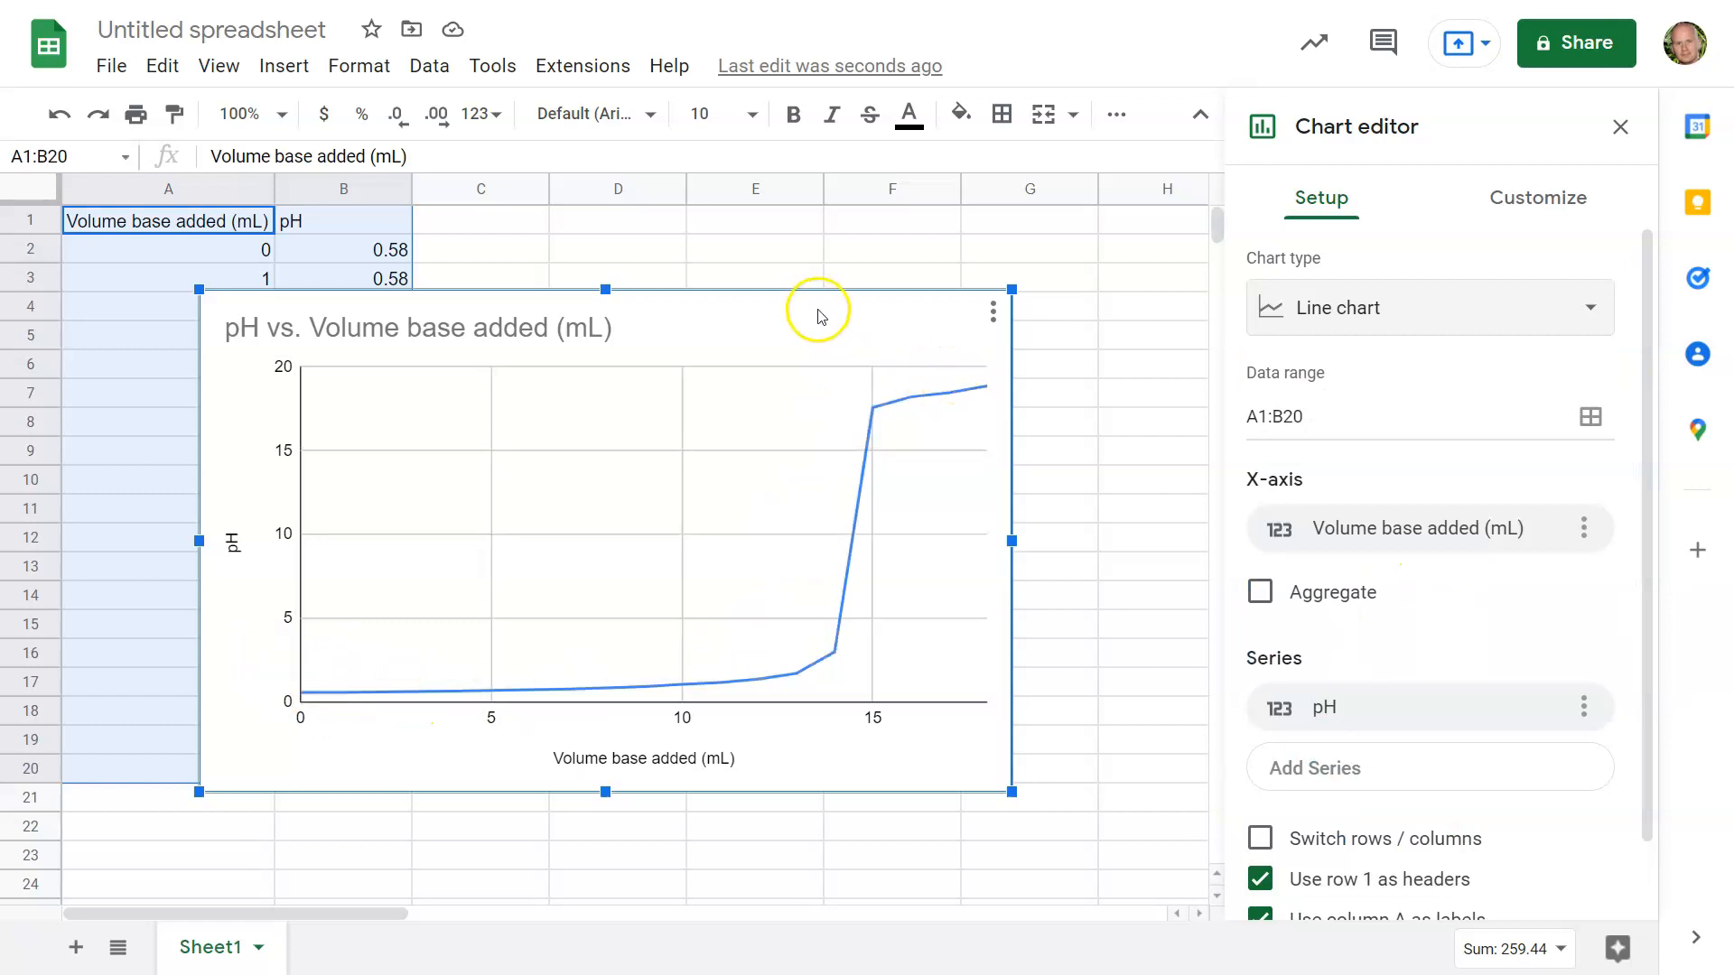
{"action": "left_click_drag", "start_coordinate": [718, 318], "coordinate": [841, 351]}
Inspect the chart's vertical and horizontal axis titles, opening the horizontal axis title's text settings
{"action": "left_click", "coordinate": [673, 791]}
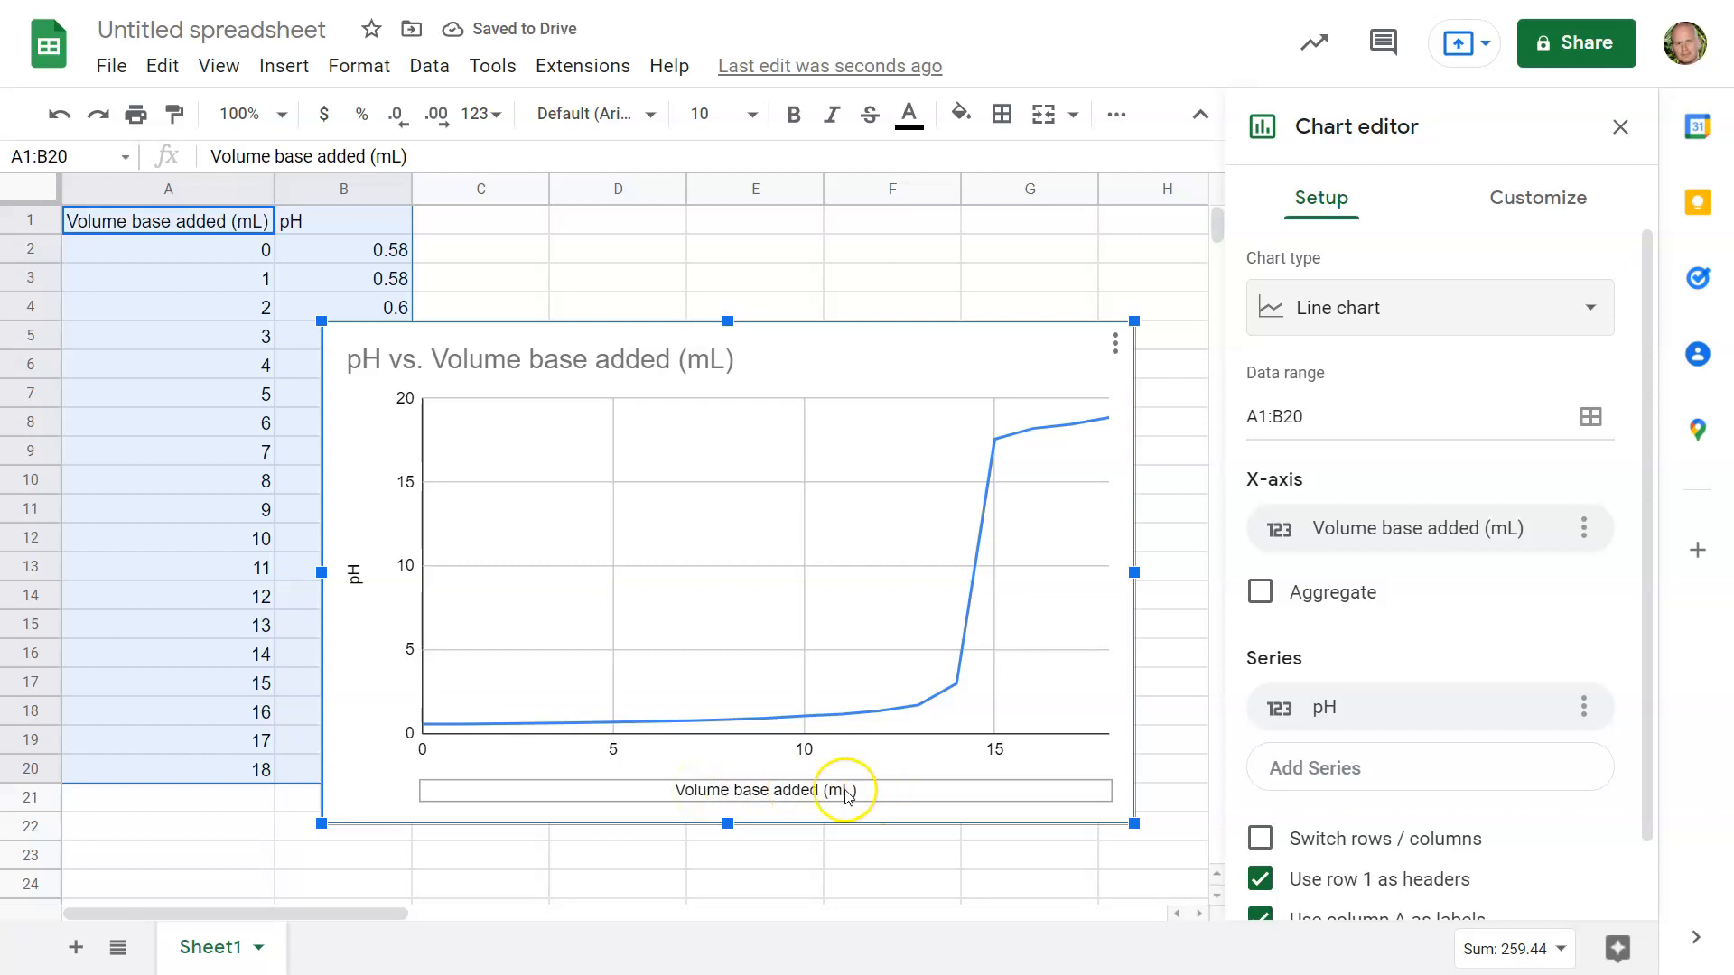
{"action": "left_click", "coordinate": [357, 581]}
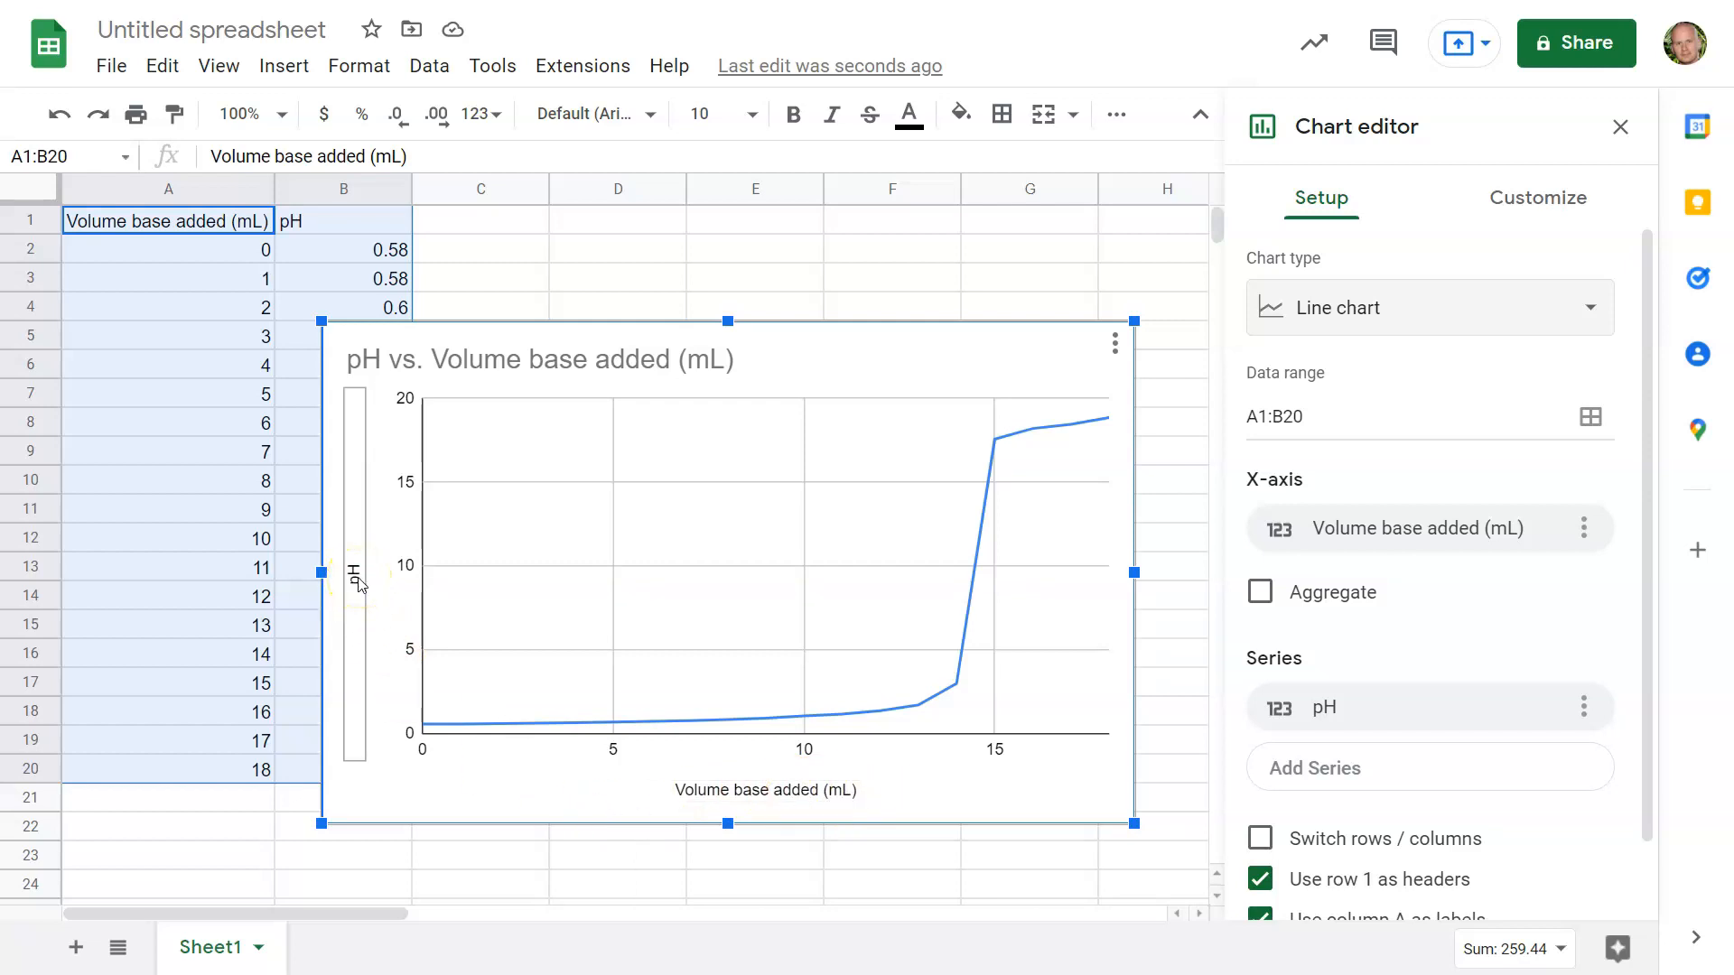
{"action": "left_click", "coordinate": [588, 755]}
{"action": "left_click", "coordinate": [733, 791]}
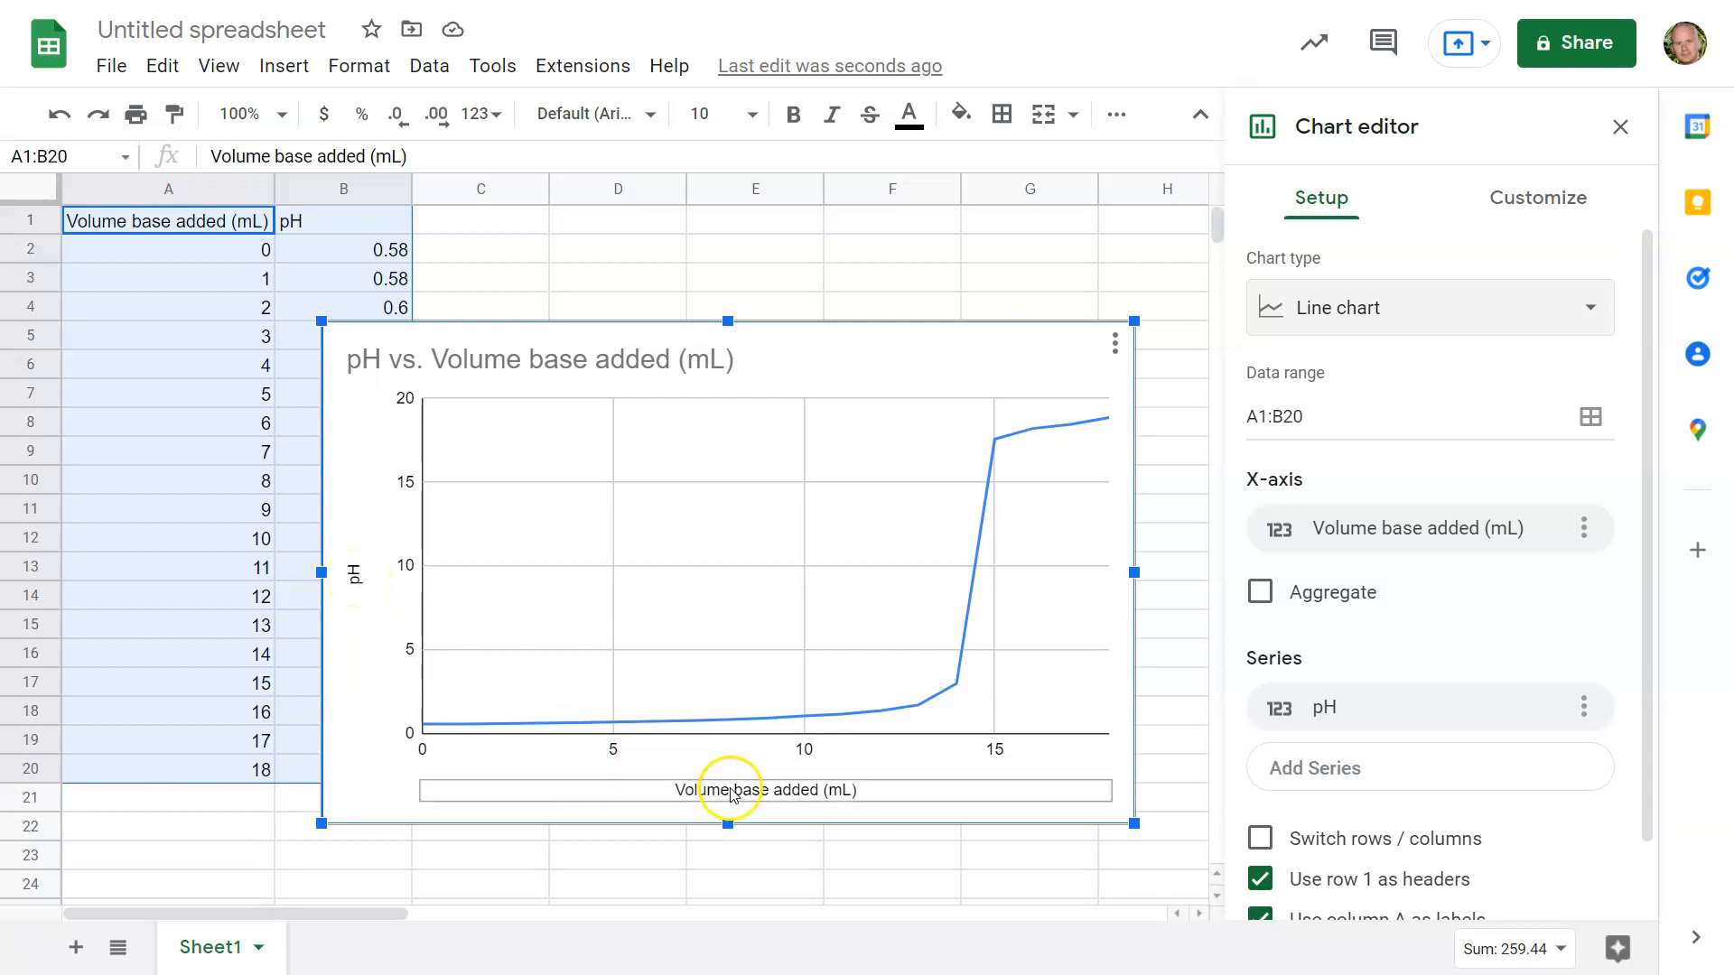
{"action": "double_click", "coordinate": [731, 791]}
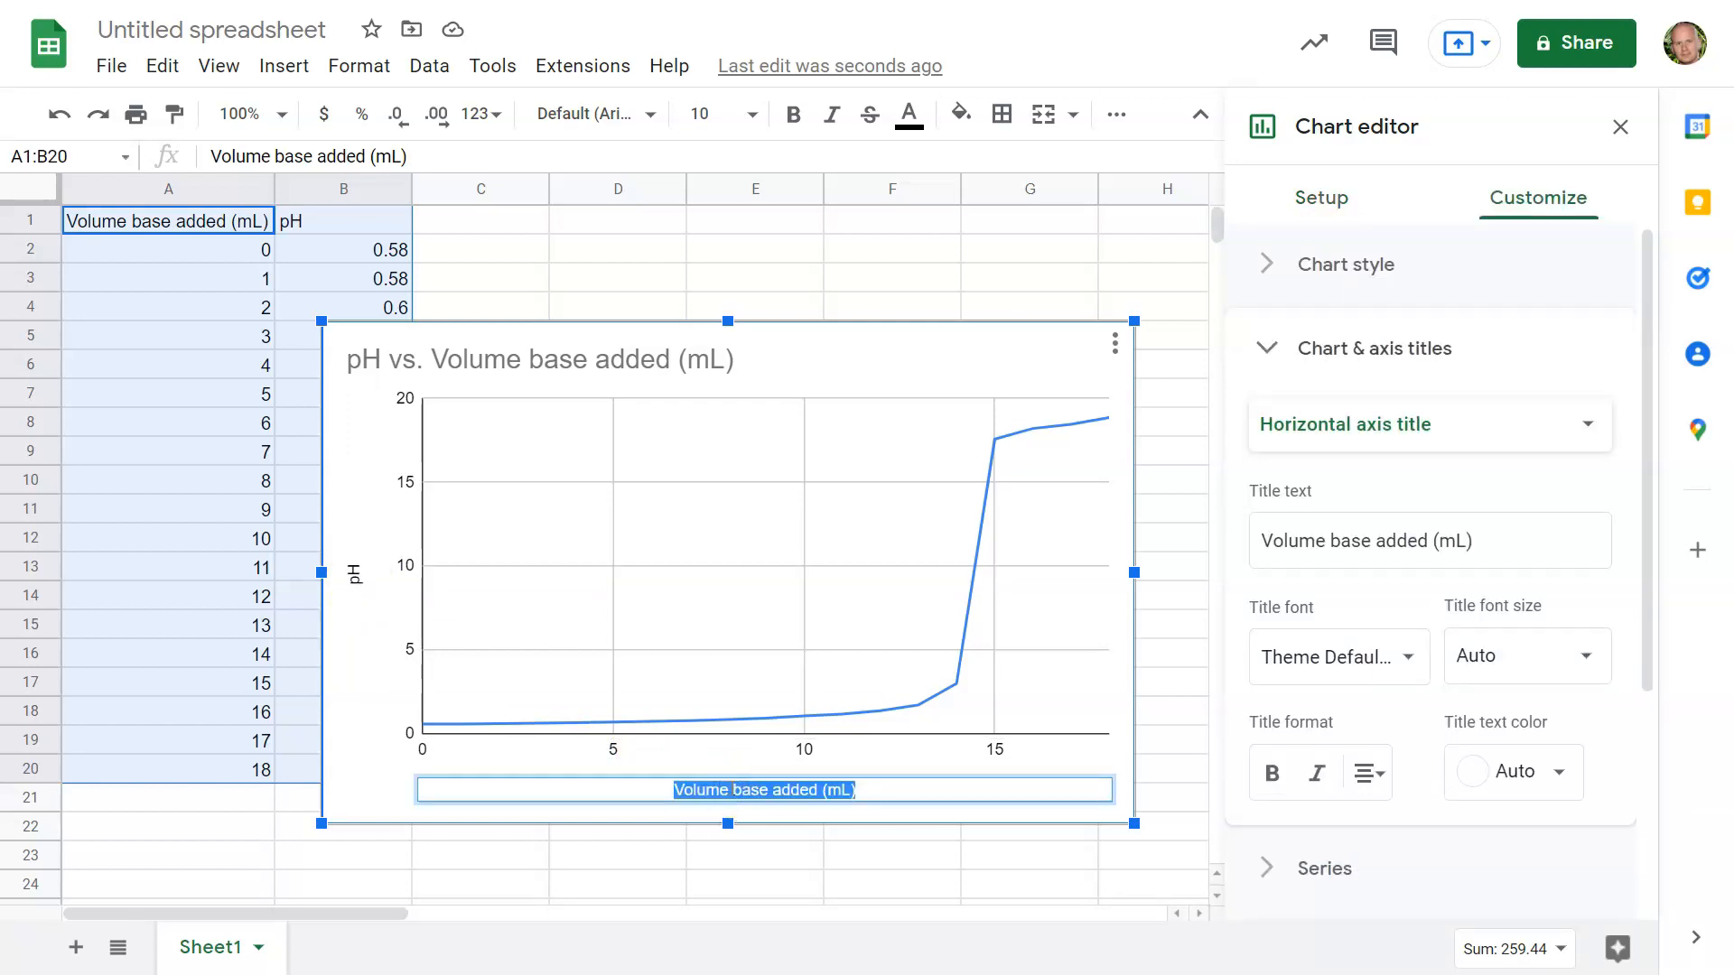
{"action": "left_click", "coordinate": [607, 248]}
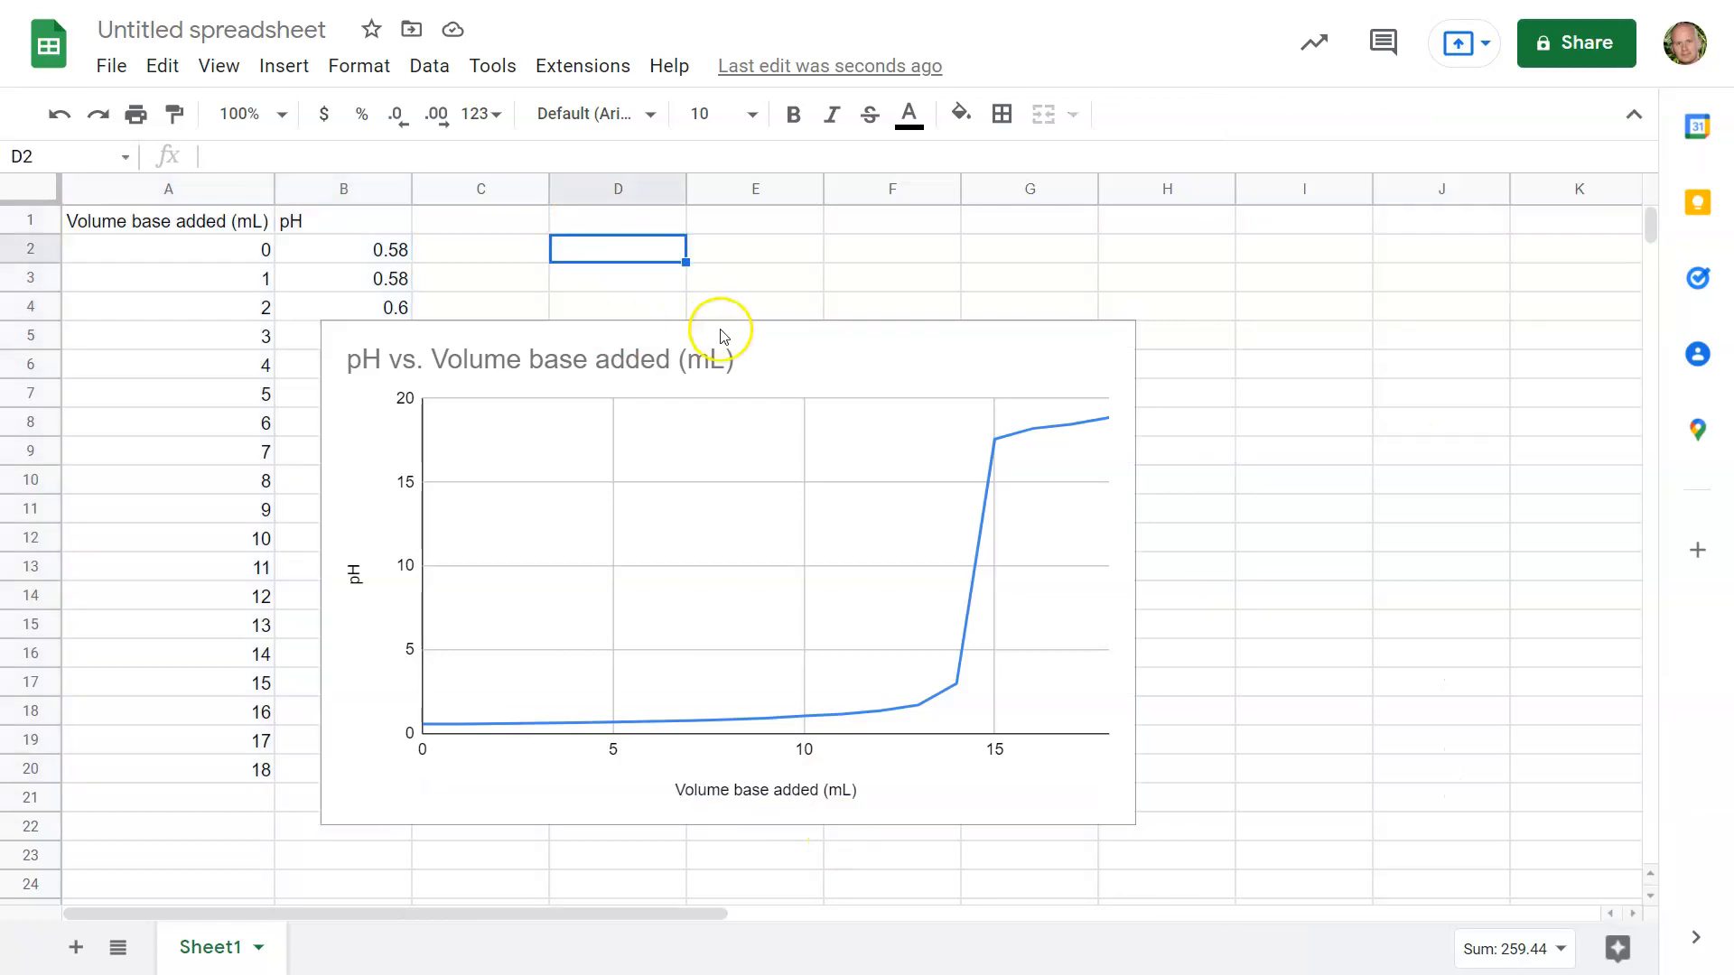
Center the chart title "pH vs. Volume base added (mL)" above the plot
{"action": "left_click", "coordinate": [630, 365]}
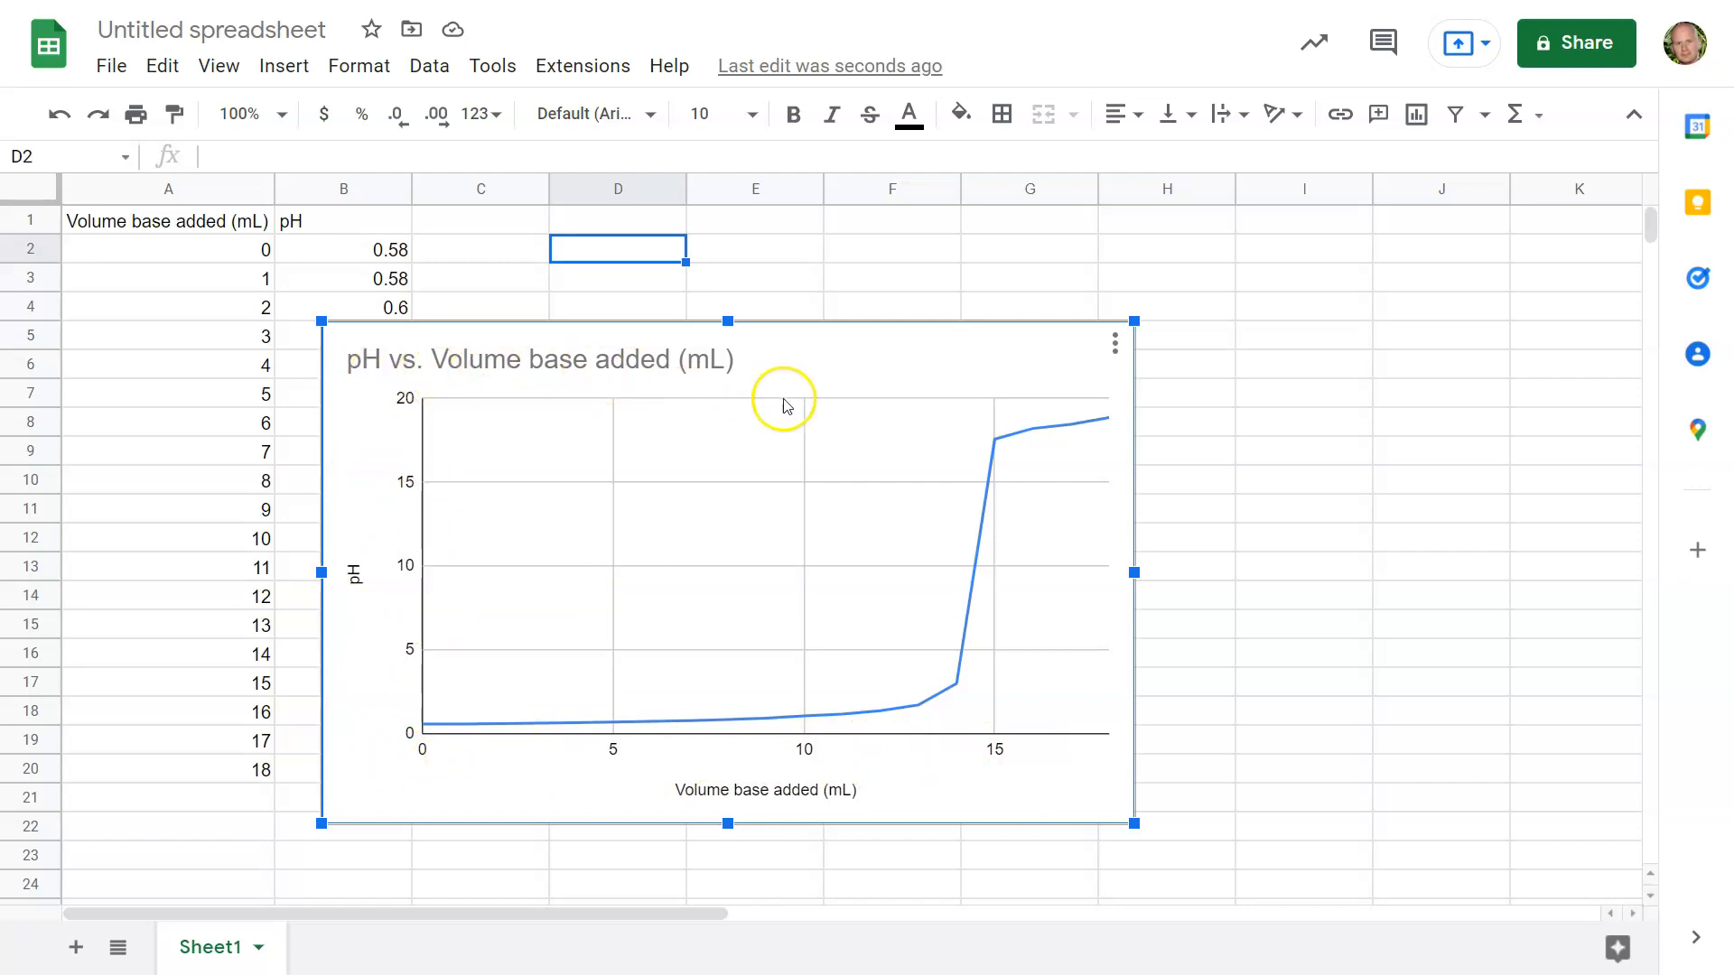
{"action": "double_click", "coordinate": [668, 364]}
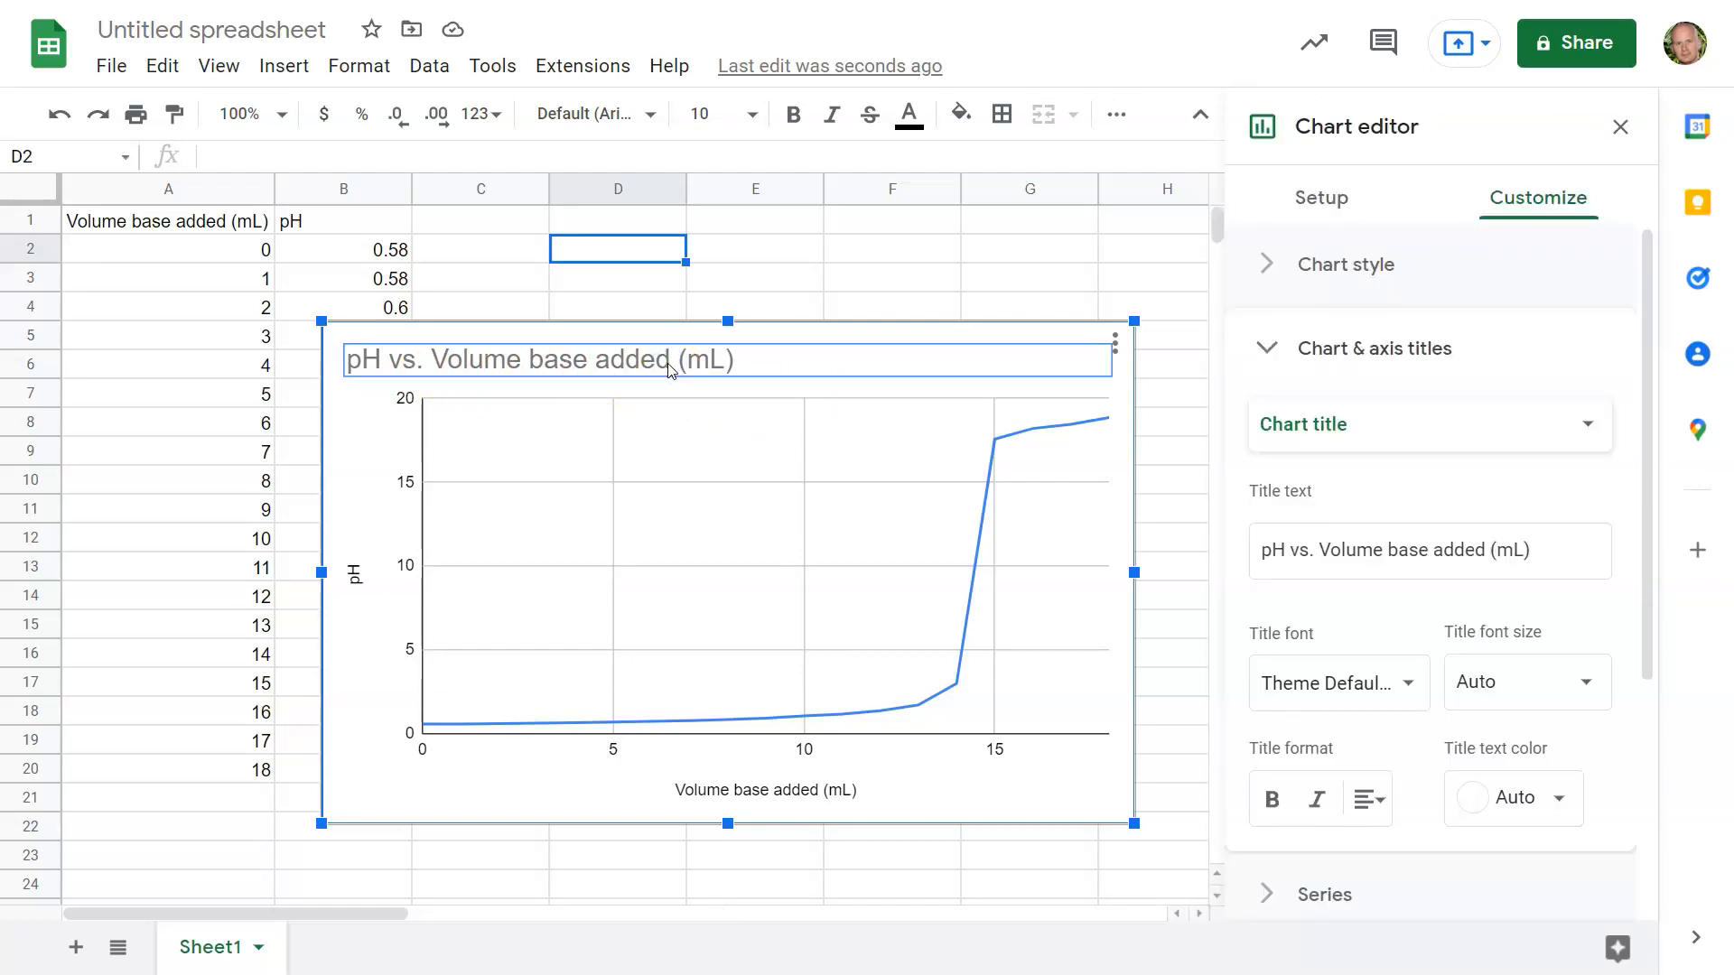
{"action": "left_click", "coordinate": [1366, 798]}
{"action": "left_click", "coordinate": [1401, 865]}
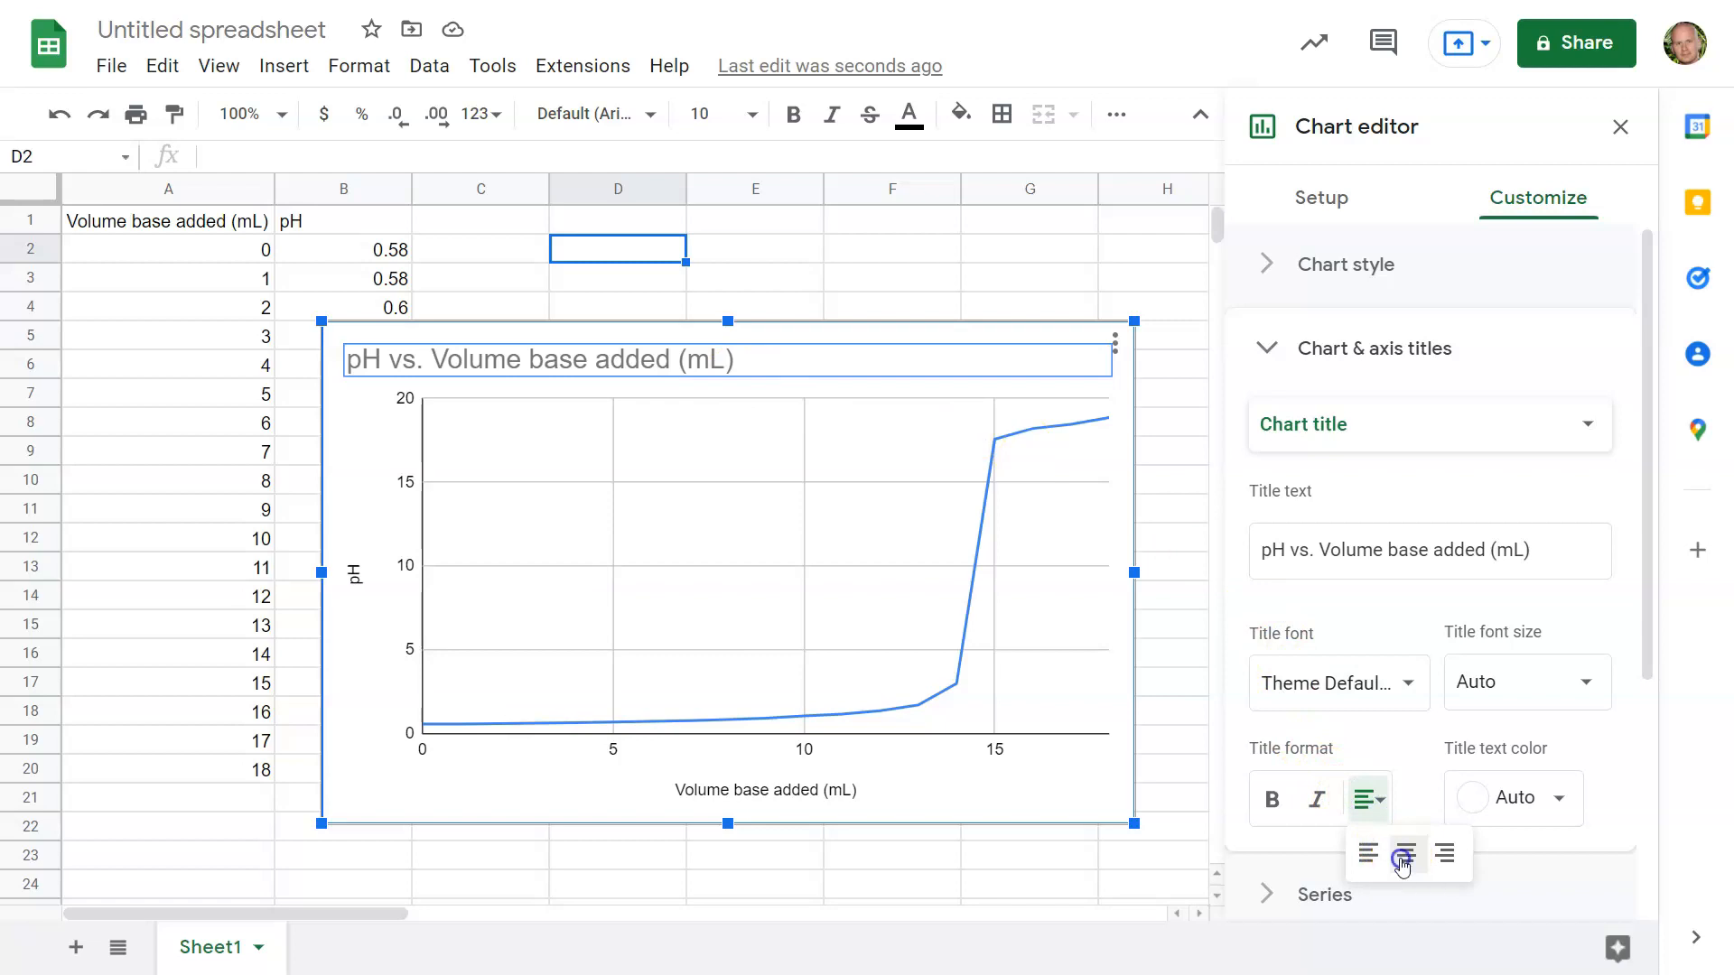
{"action": "left_click", "coordinate": [821, 280]}
Move the chart beside the data table so that it starts in column C and uncovers the pH values
{"action": "left_click", "coordinate": [1124, 363]}
{"action": "left_click", "coordinate": [1092, 343]}
{"action": "left_click_drag", "start_coordinate": [1023, 346], "coordinate": [1158, 300]}
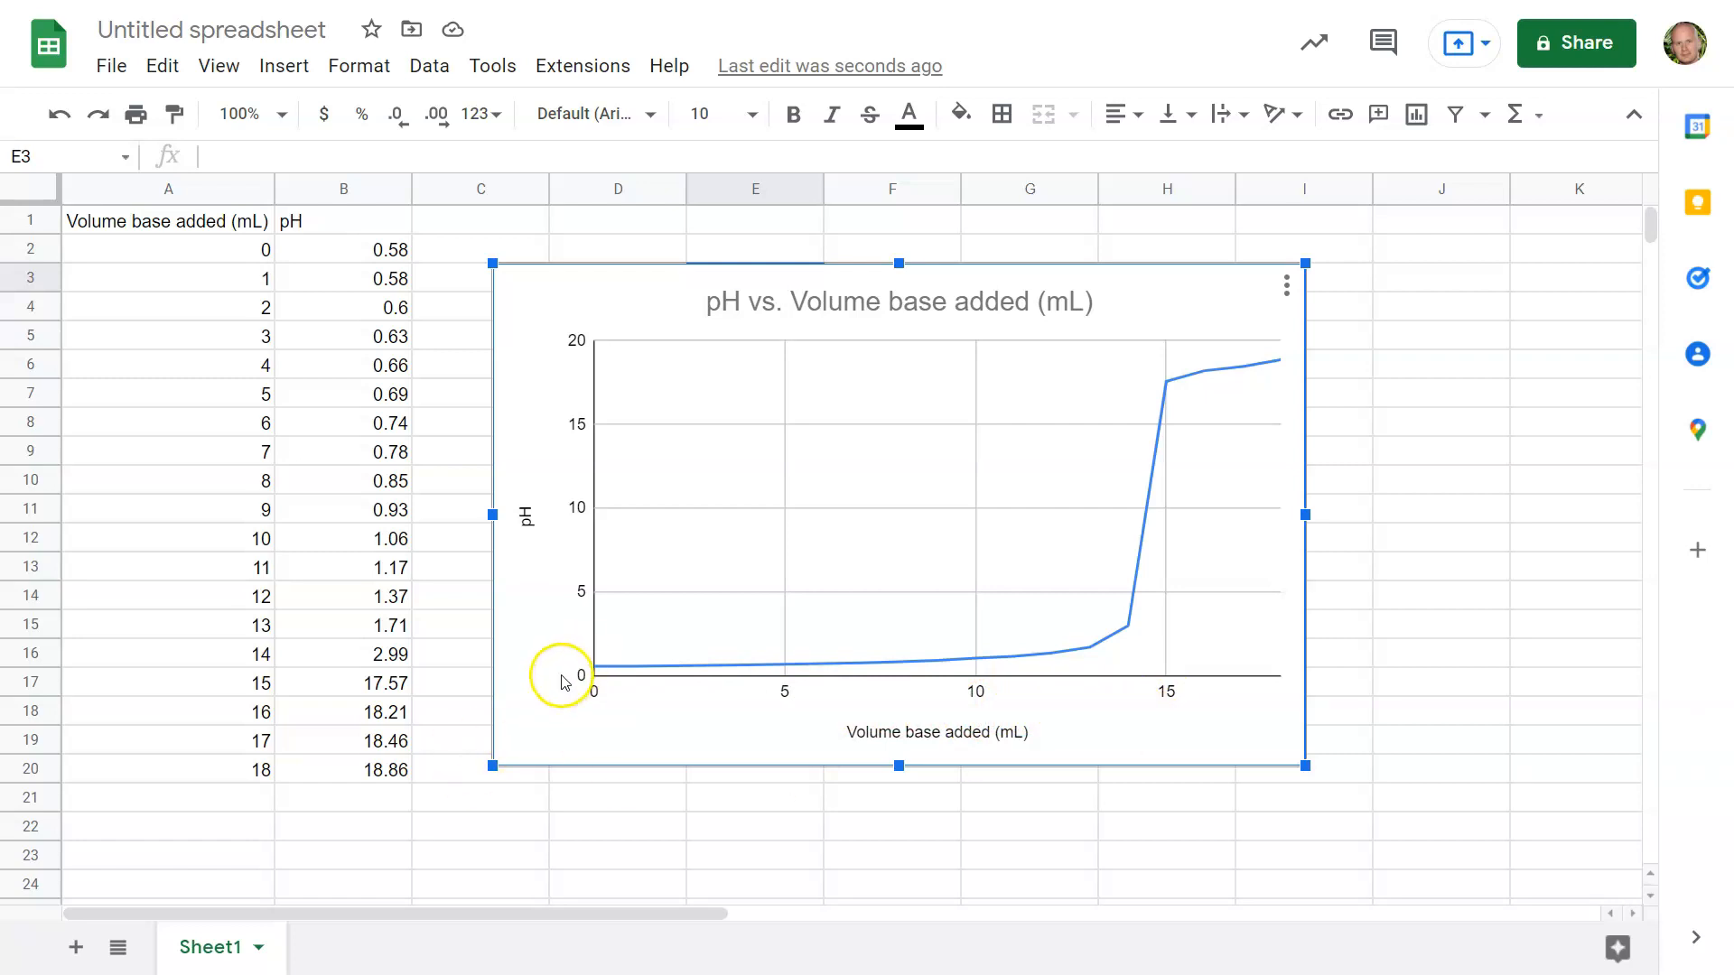
Set the major step of the chart's horizontal axis gridlines to 1
{"action": "double_click", "coordinate": [1194, 307]}
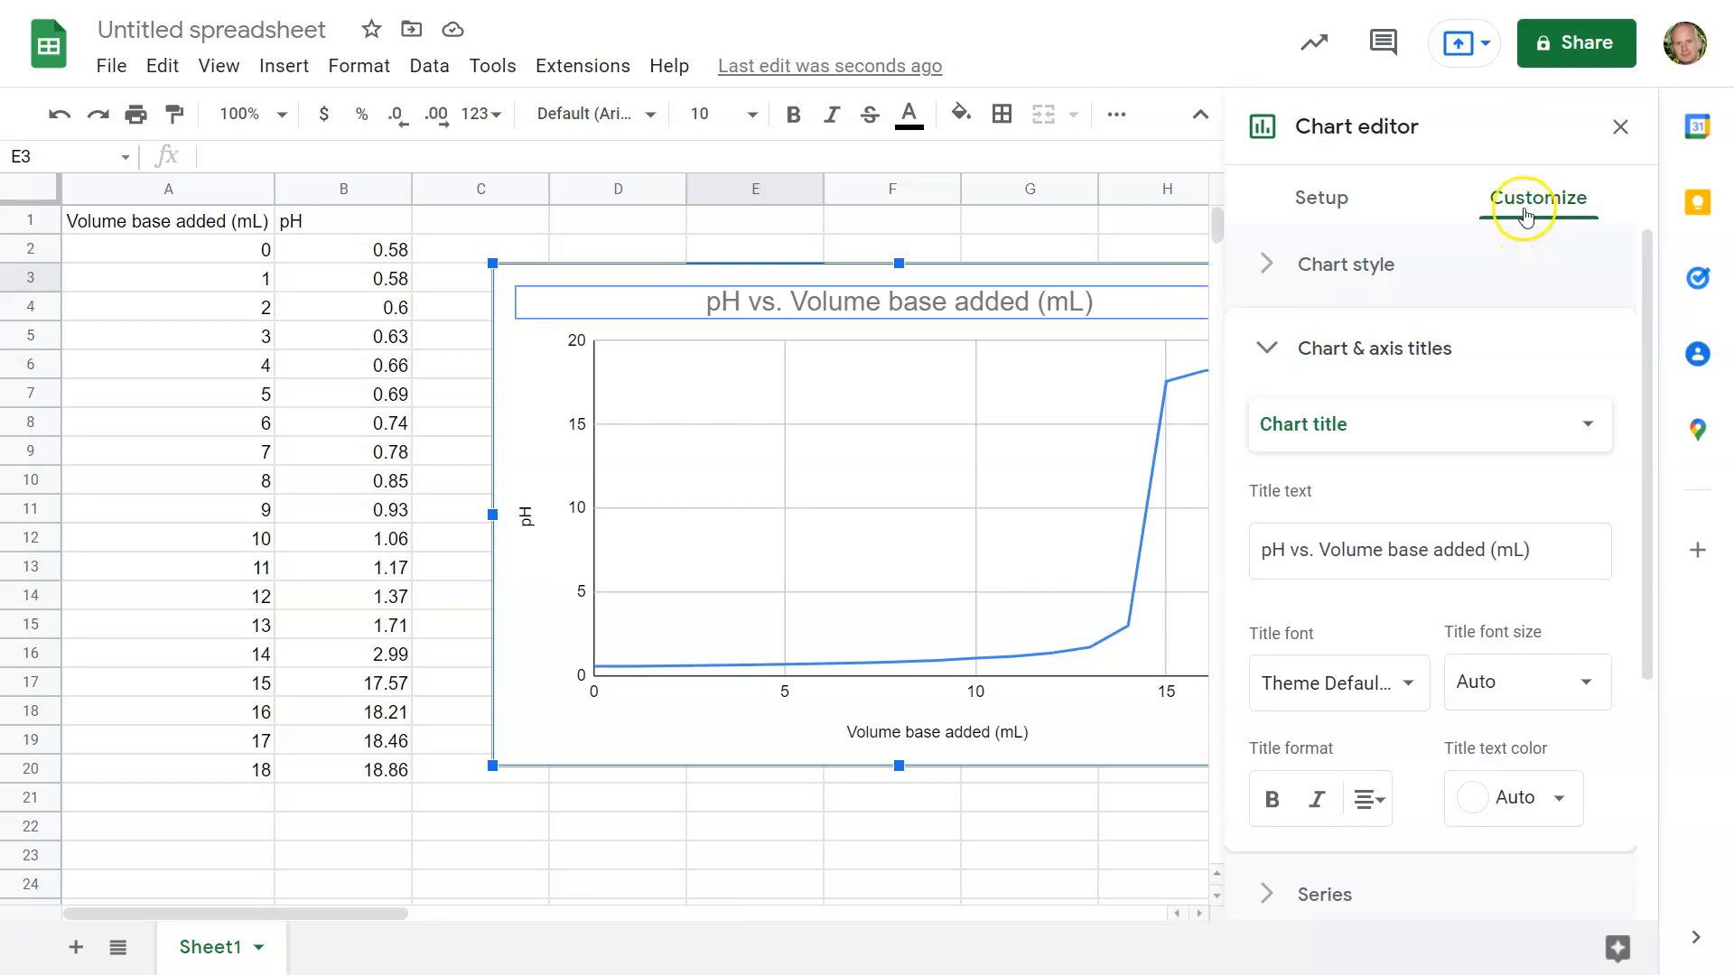
{"action": "scroll", "coordinate": [1491, 459], "scroll_direction": "down", "scroll_amount": 4}
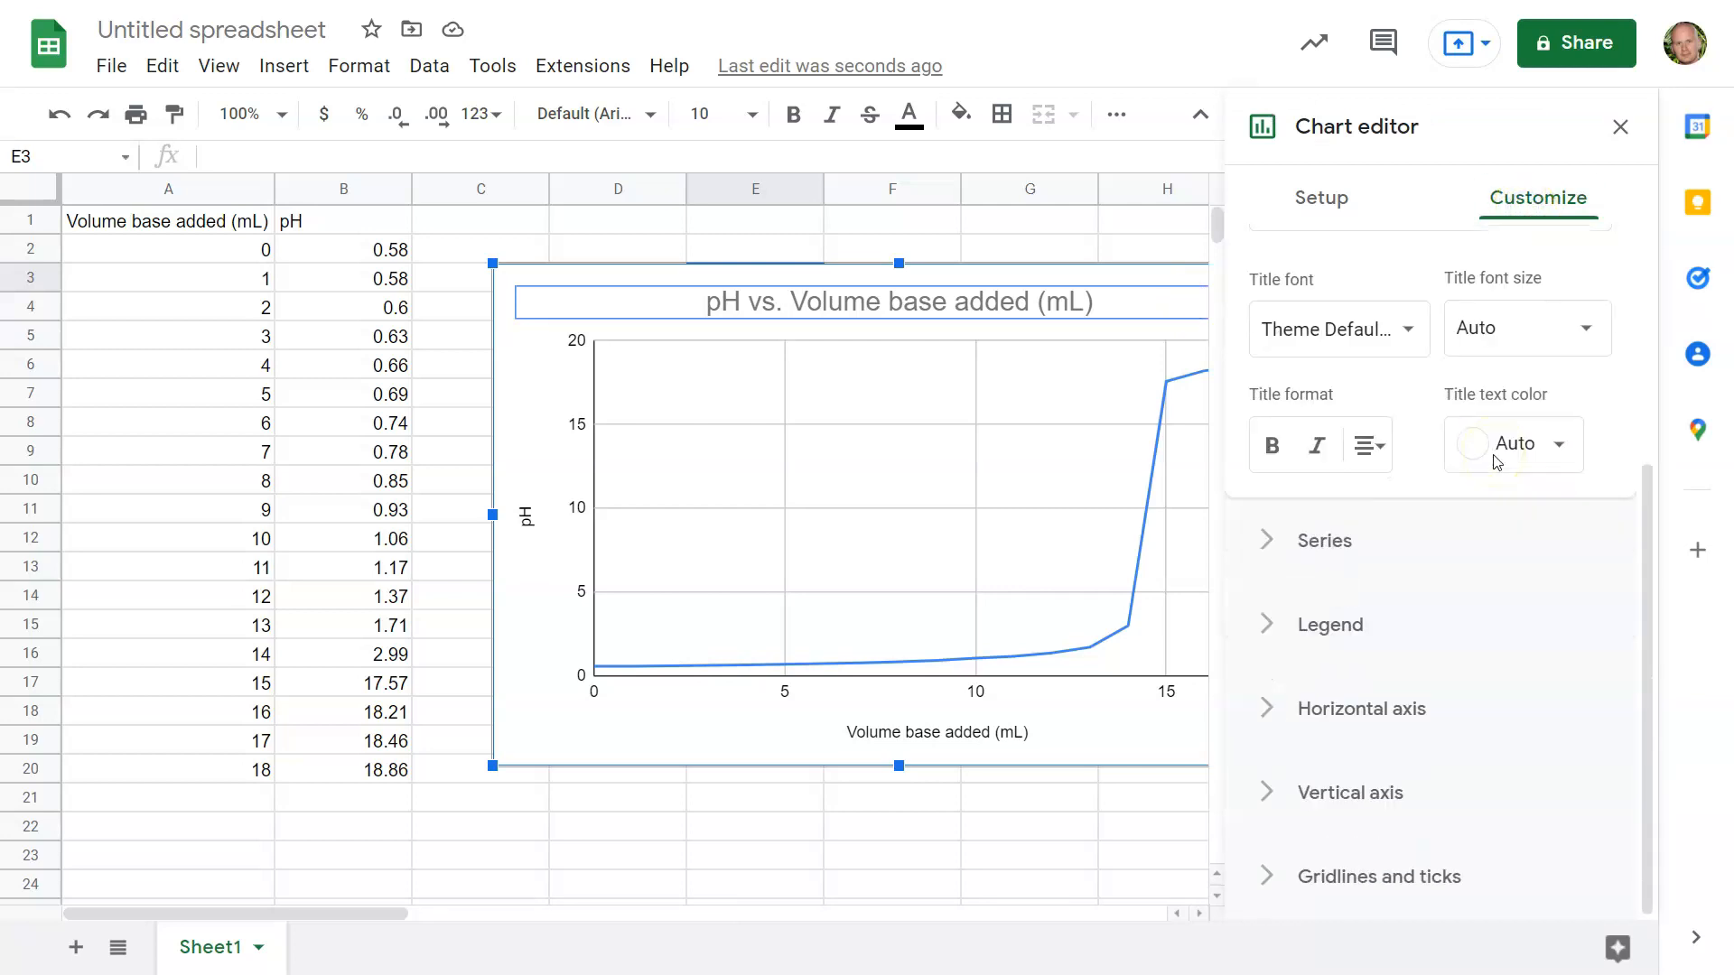
{"action": "left_click", "coordinate": [1426, 885]}
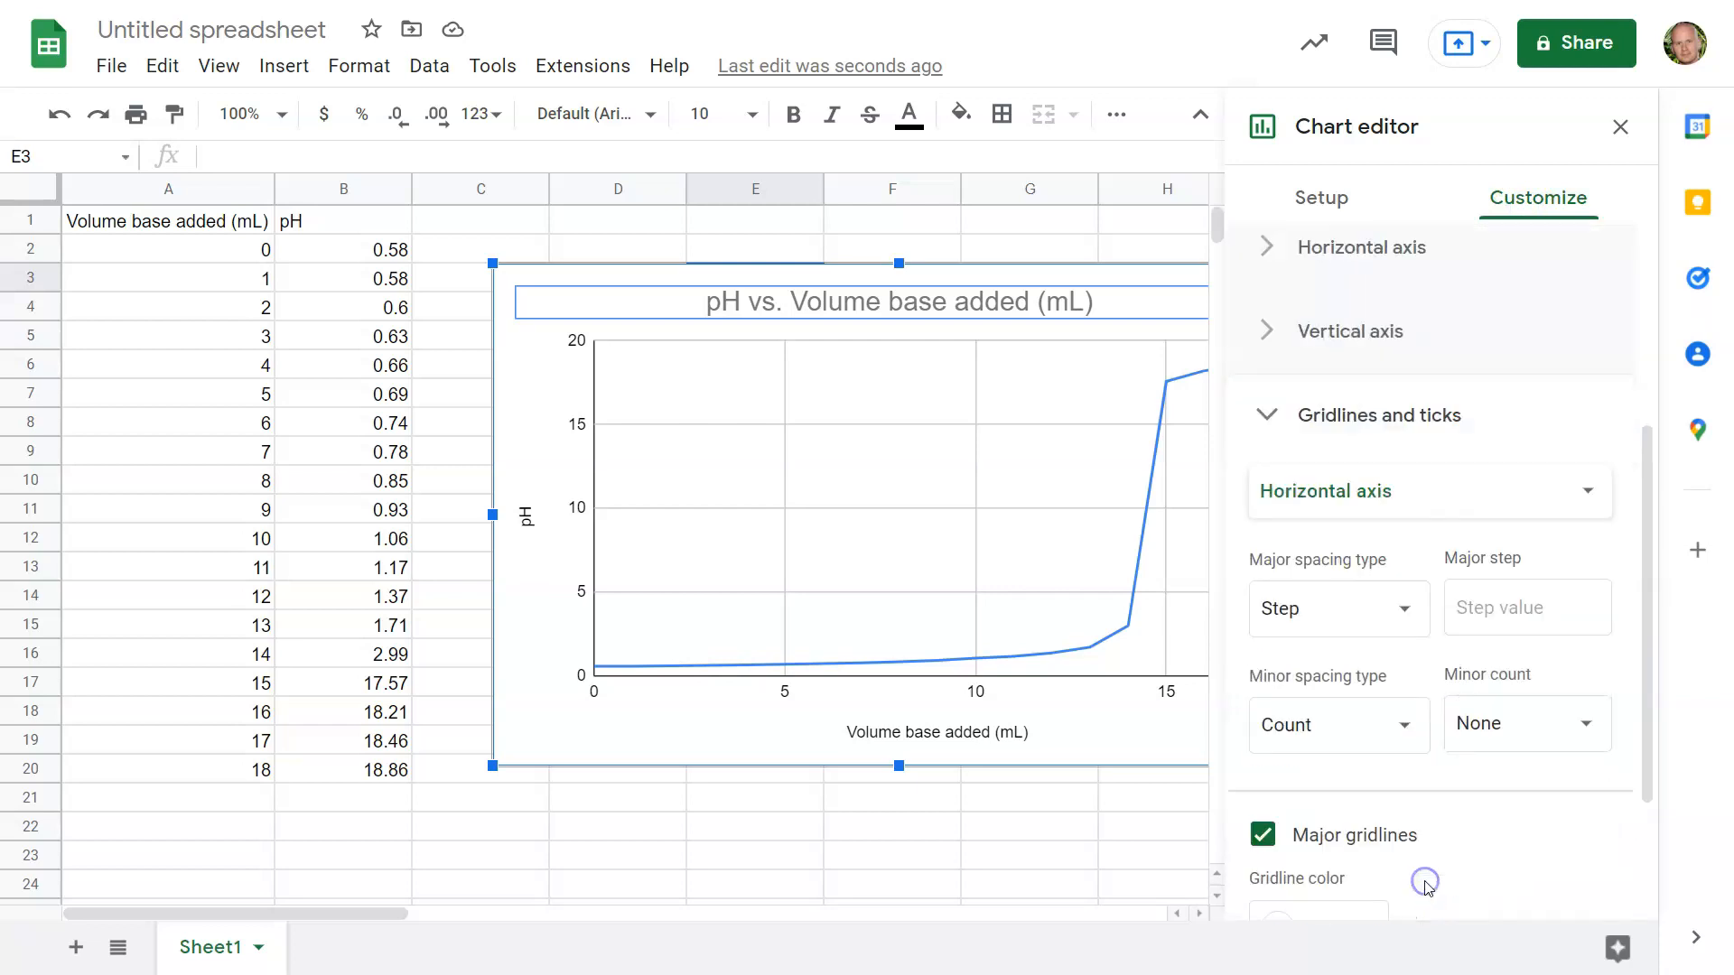
{"action": "left_click", "coordinate": [1506, 838]}
{"action": "left_click", "coordinate": [1288, 627]}
{"action": "left_click", "coordinate": [1327, 611]}
{"action": "left_click", "coordinate": [1492, 607]}
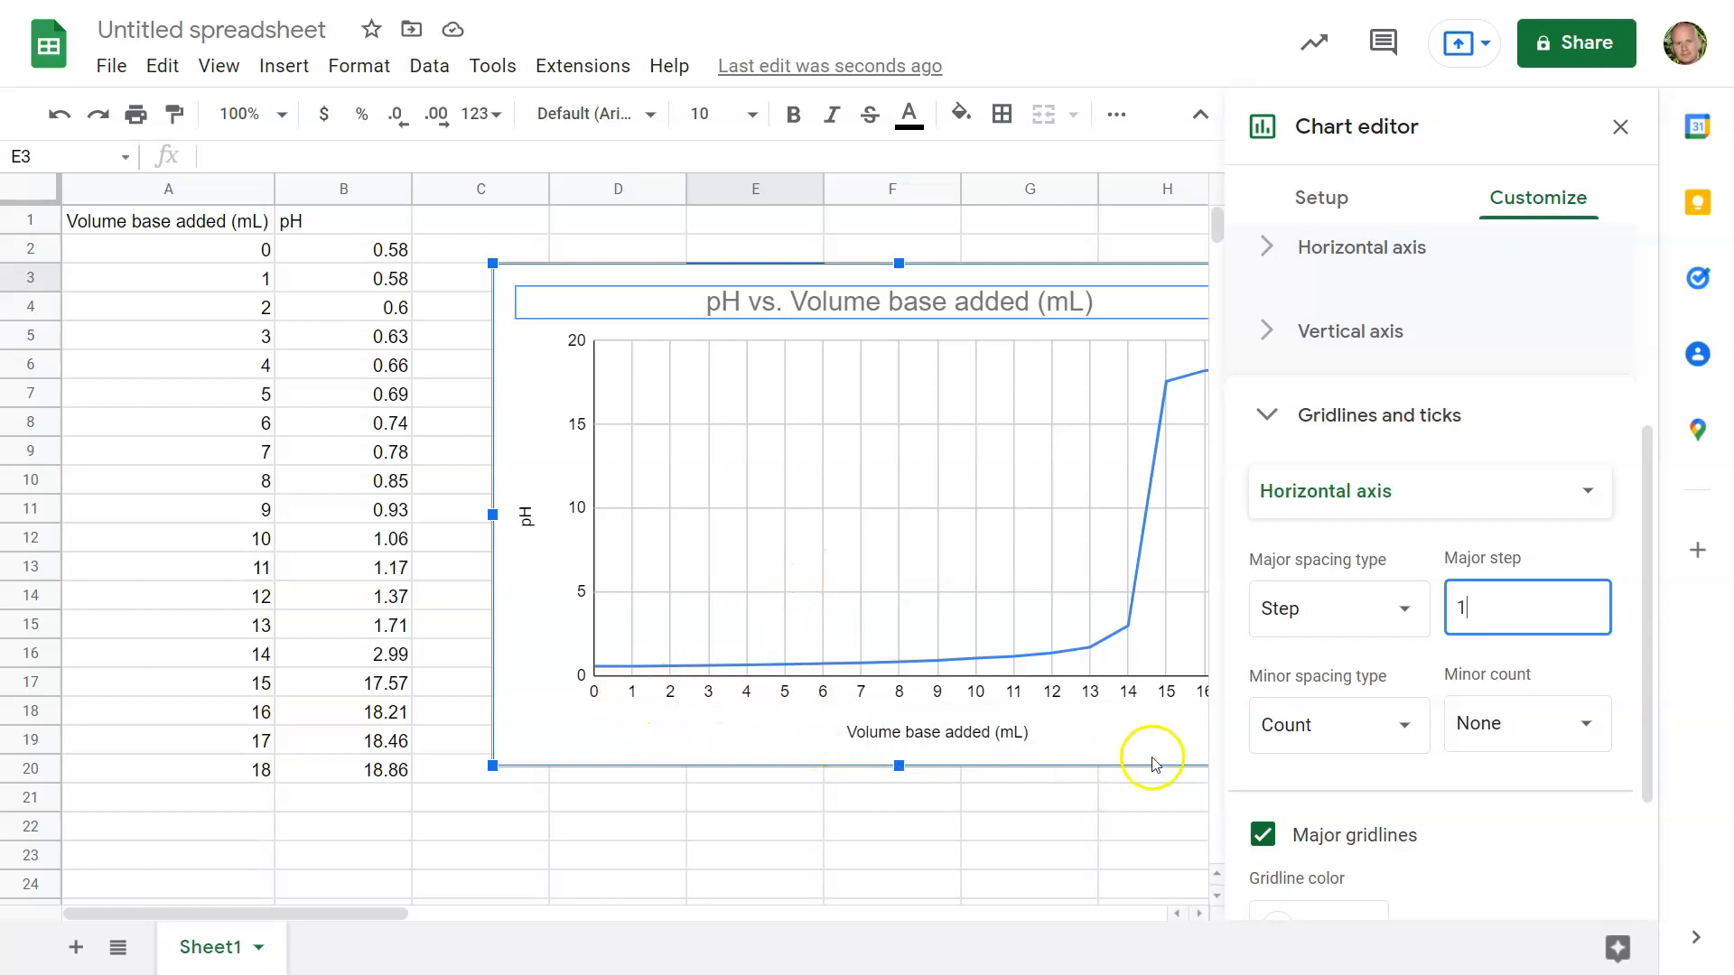
Set the major step of the chart's vertical axis gridlines to 1 and close the chart settings
{"action": "left_click", "coordinate": [1422, 490]}
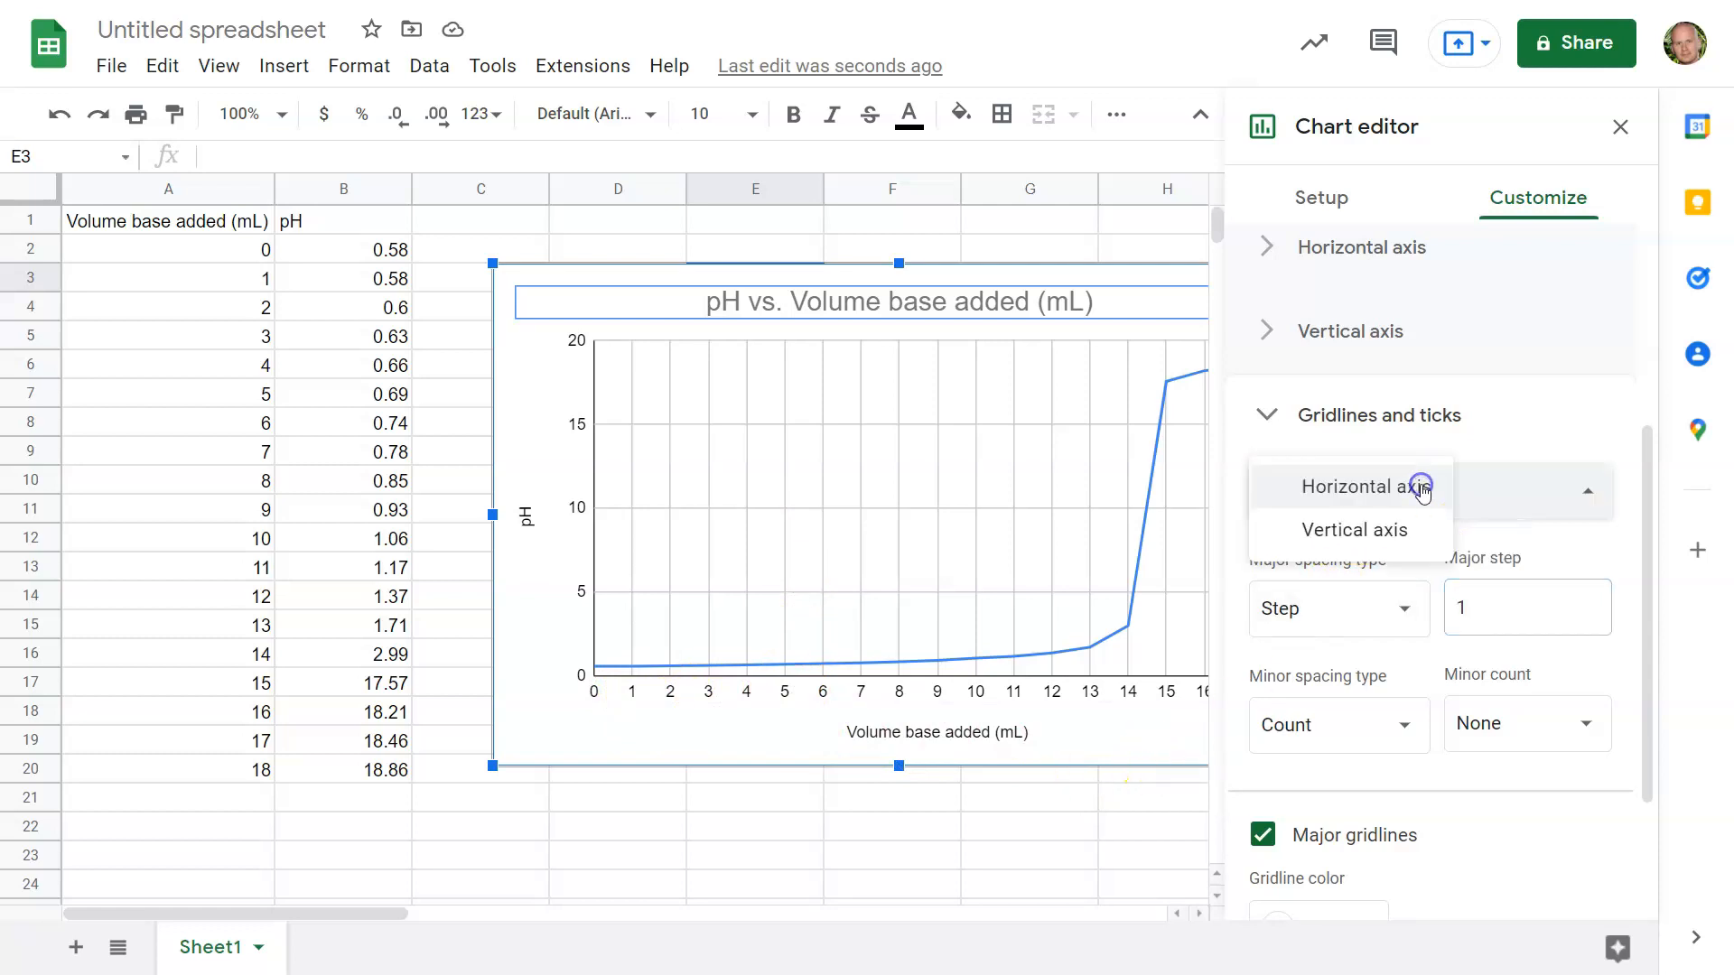
{"action": "left_click", "coordinate": [1412, 534]}
{"action": "left_click", "coordinate": [1495, 610]}
{"action": "left_click", "coordinate": [1562, 687]}
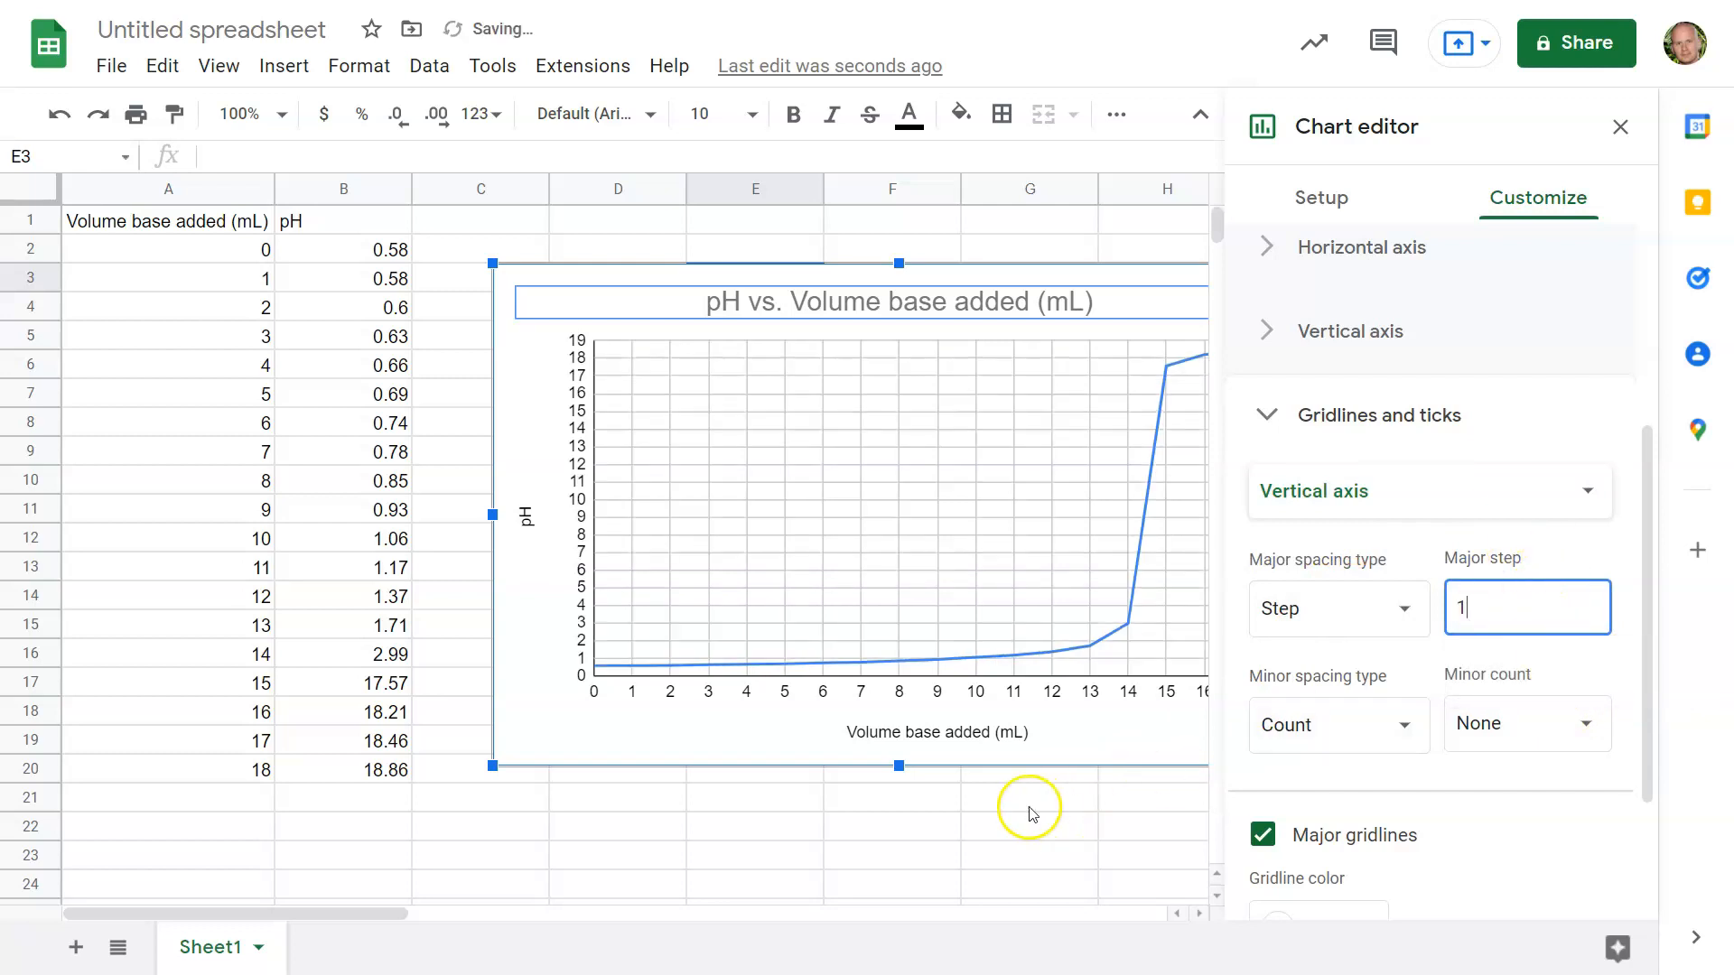
{"action": "left_click", "coordinate": [1620, 126]}
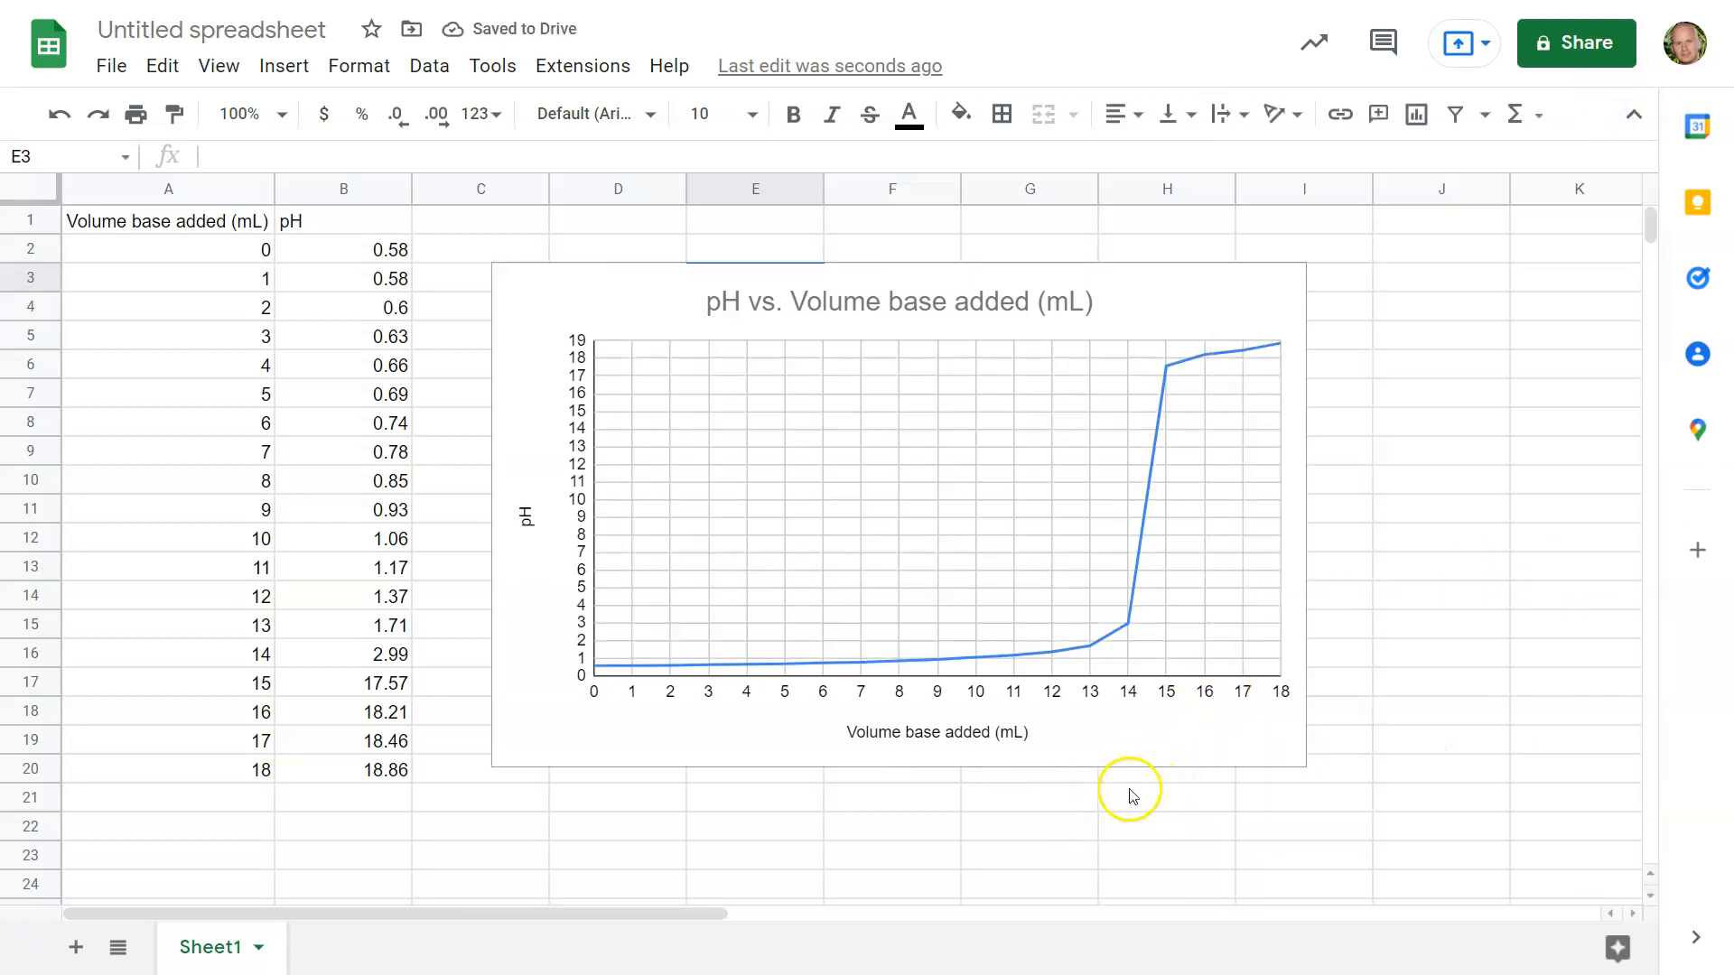
Move the chart farther from the data table so that it starts in column D
{"action": "left_click_drag", "start_coordinate": [1114, 747], "coordinate": [1192, 758]}
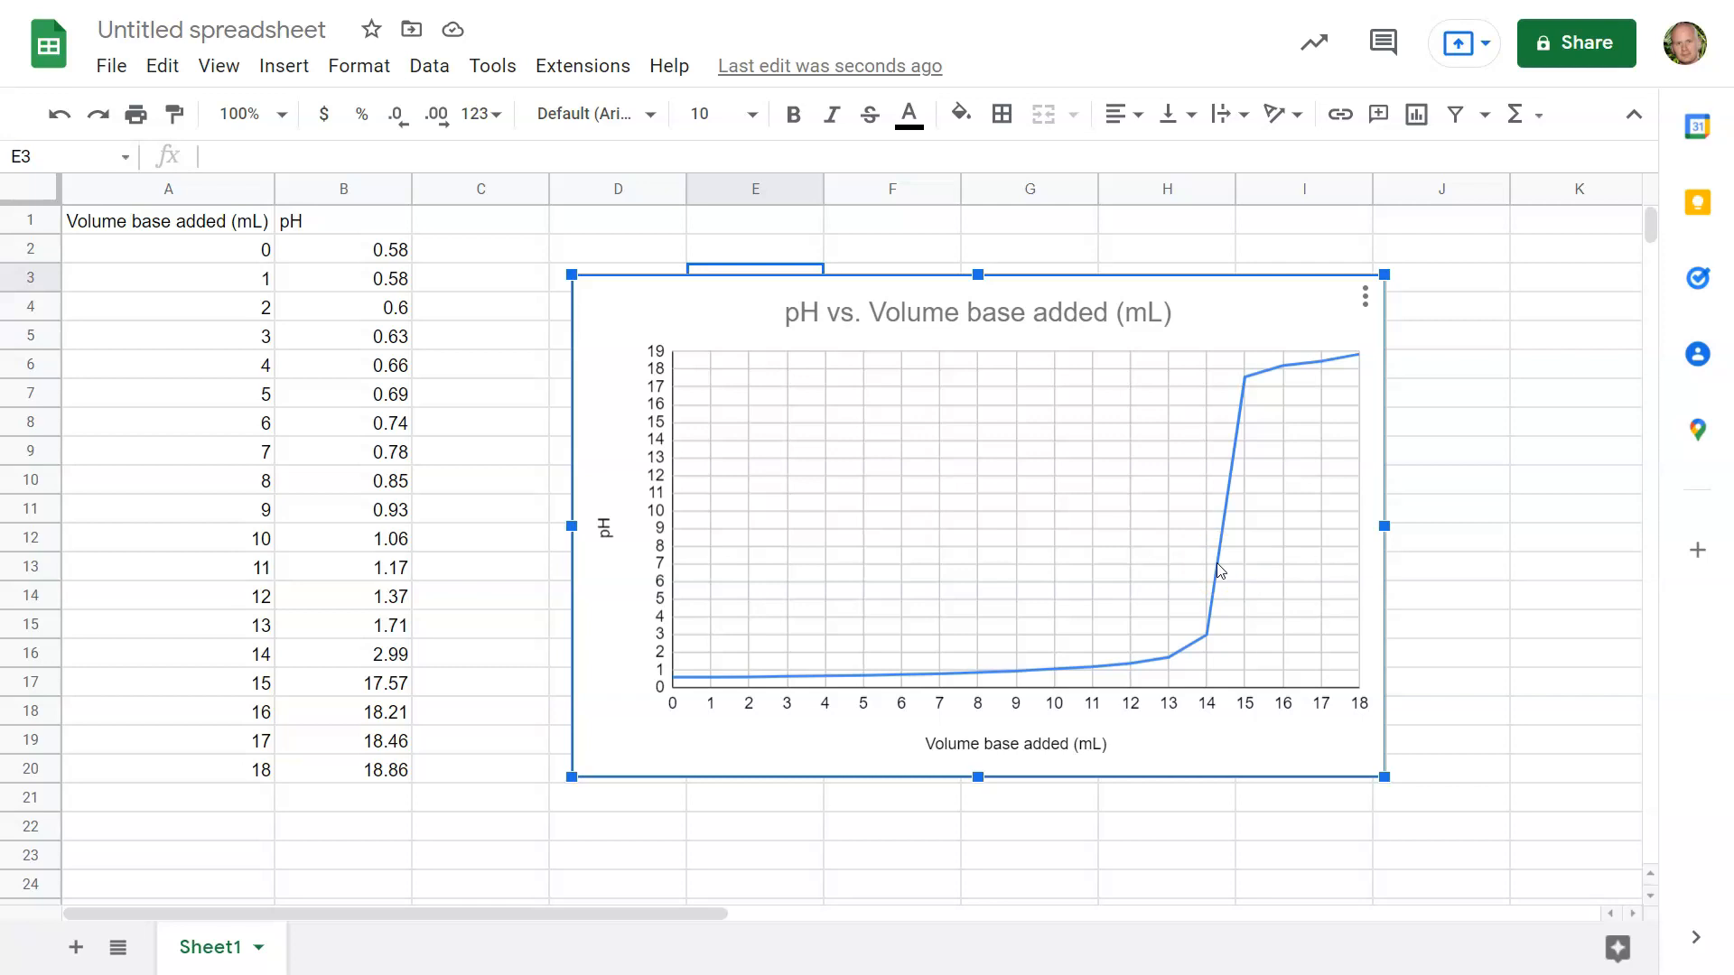
{"action": "left_click", "coordinate": [676, 838]}
{"action": "left_click", "coordinate": [806, 742]}
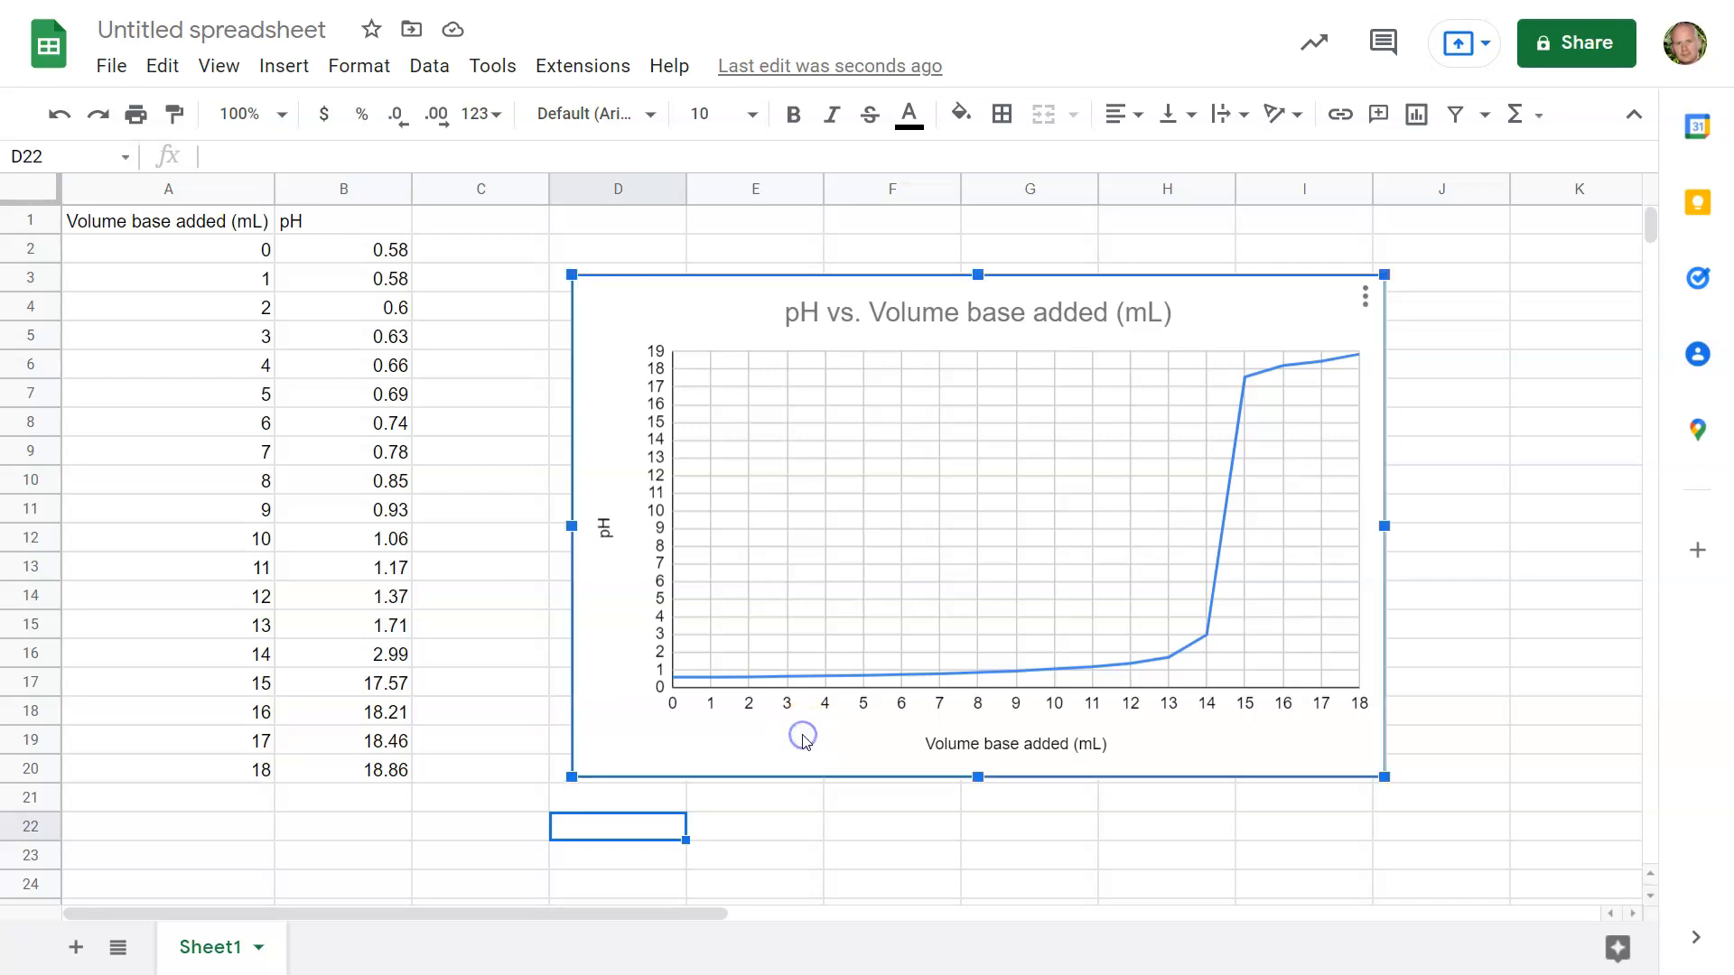
{"action": "right_click", "coordinate": [803, 739]}
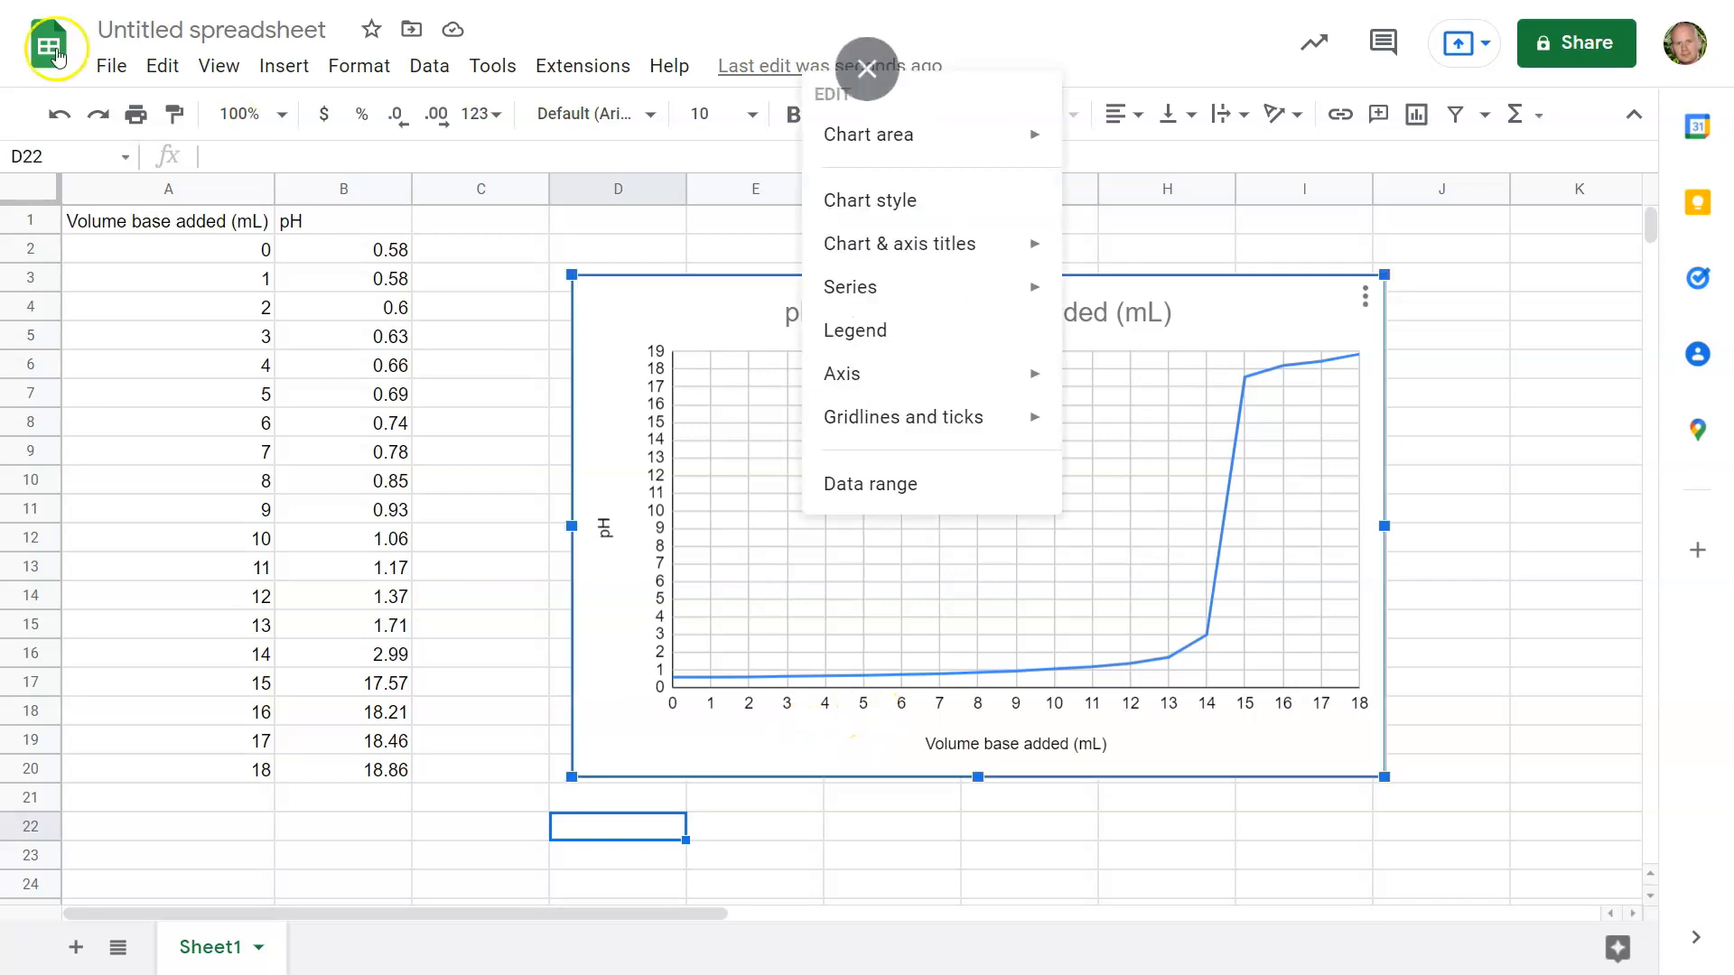
{"action": "left_click", "coordinate": [168, 74]}
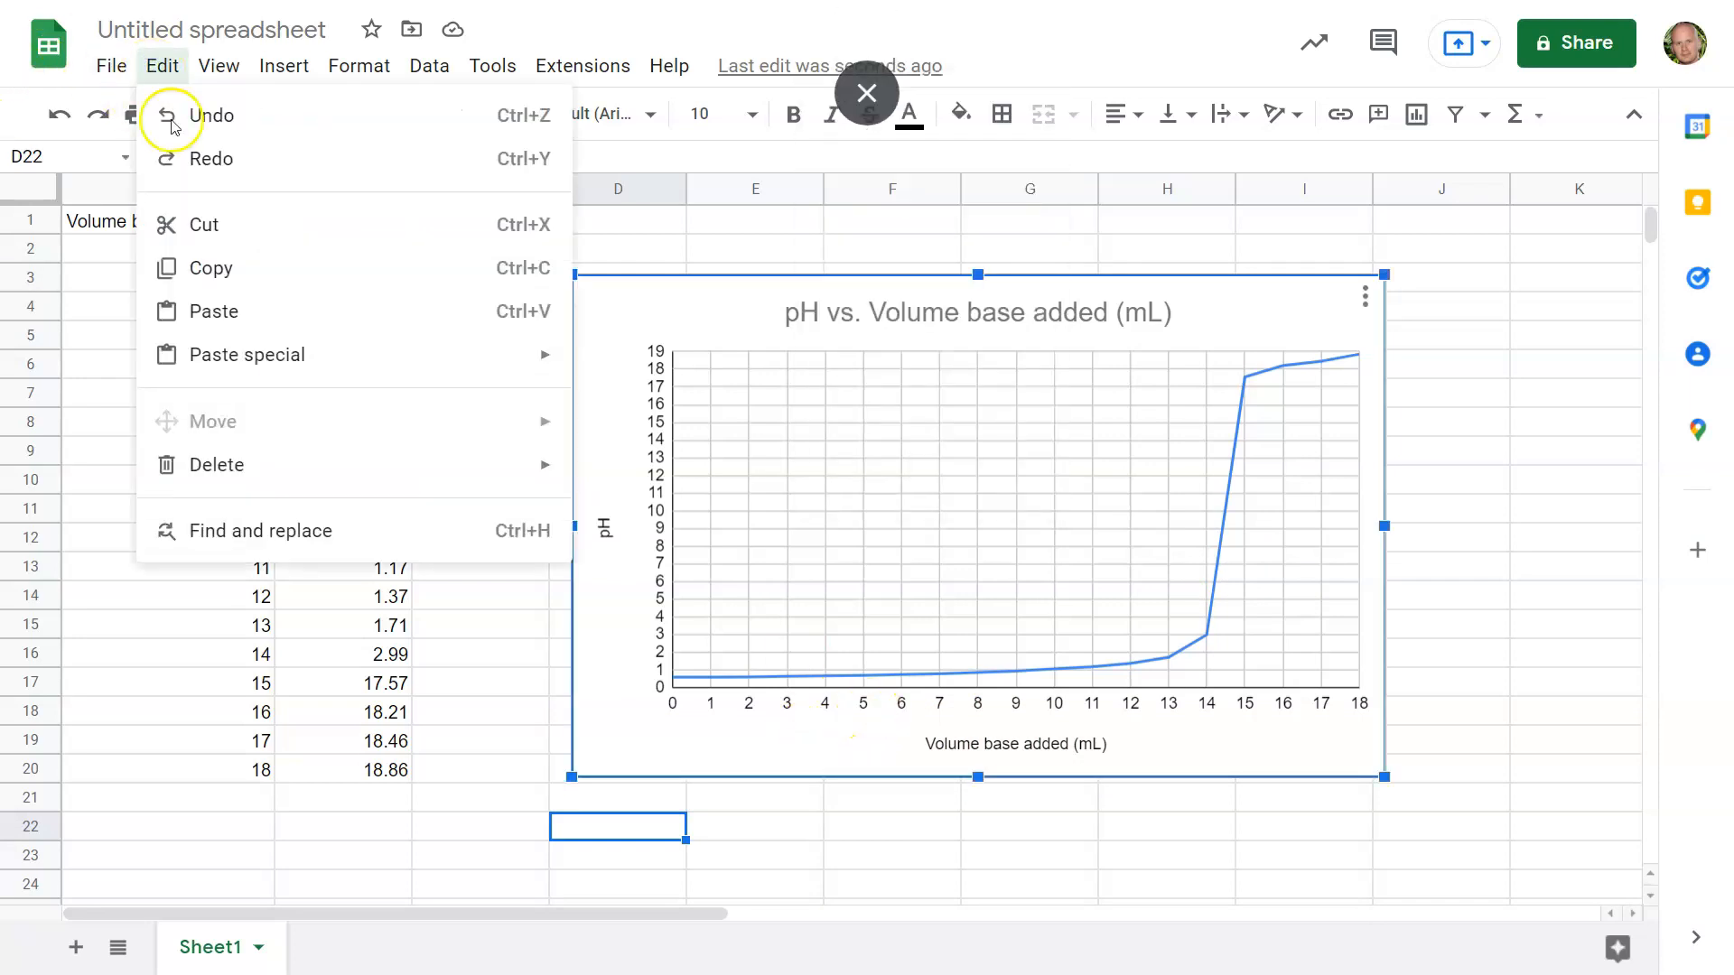
{"action": "left_click", "coordinate": [750, 753]}
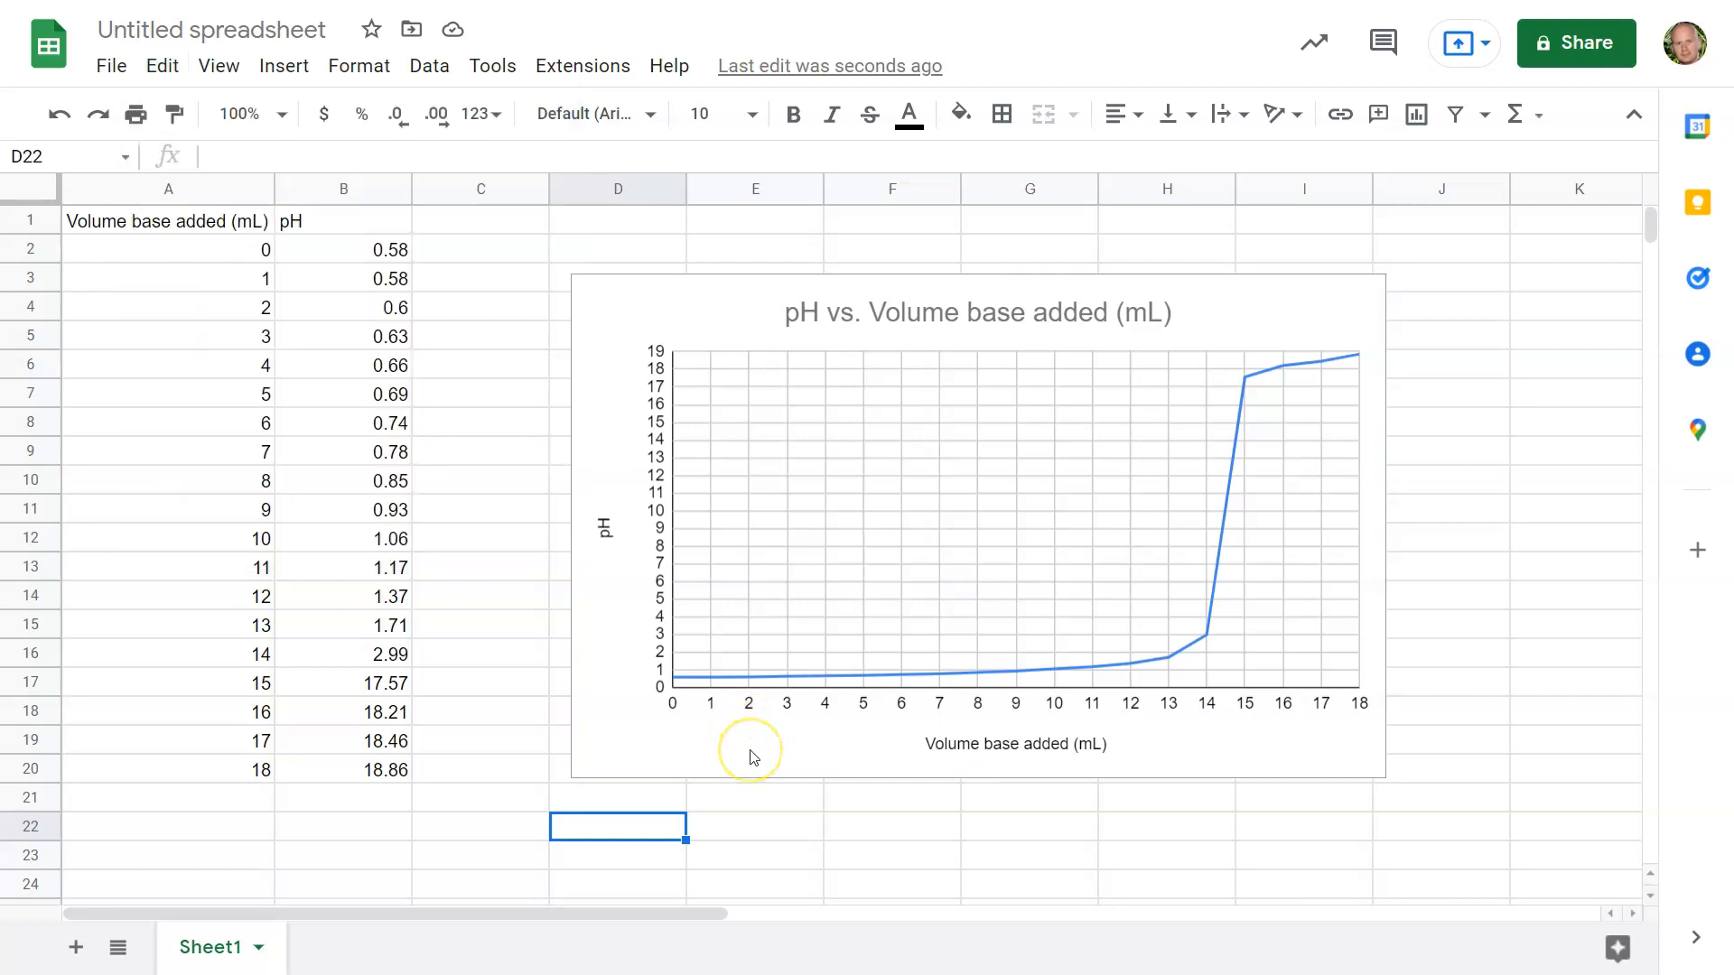